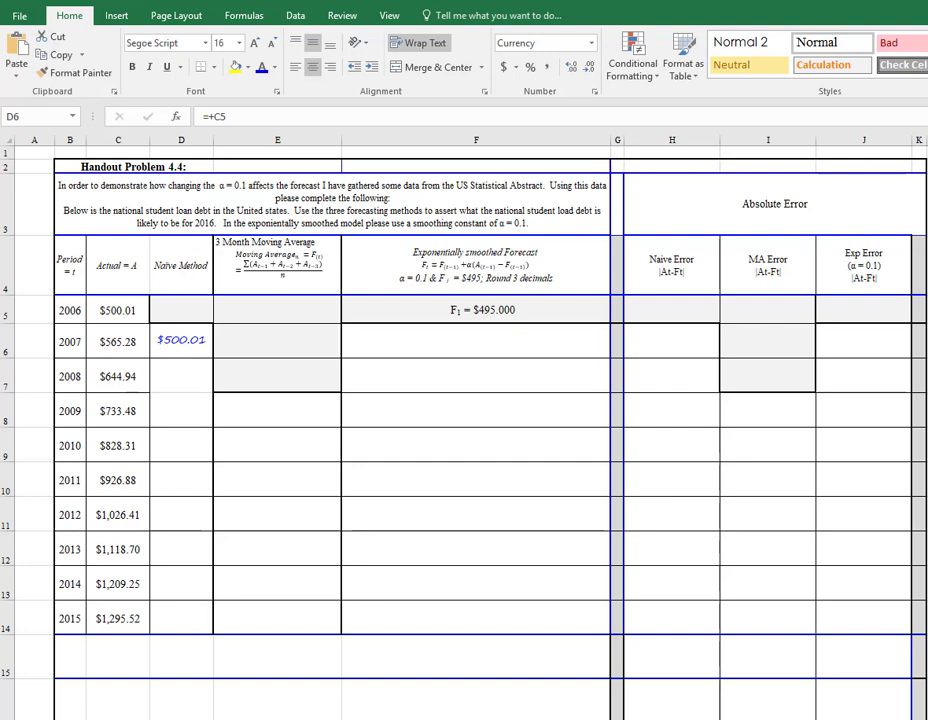
# Step: Copy the Naïve Method formula from D6 down through D14 and widen column D so all values fit
pyautogui.click(185, 341)
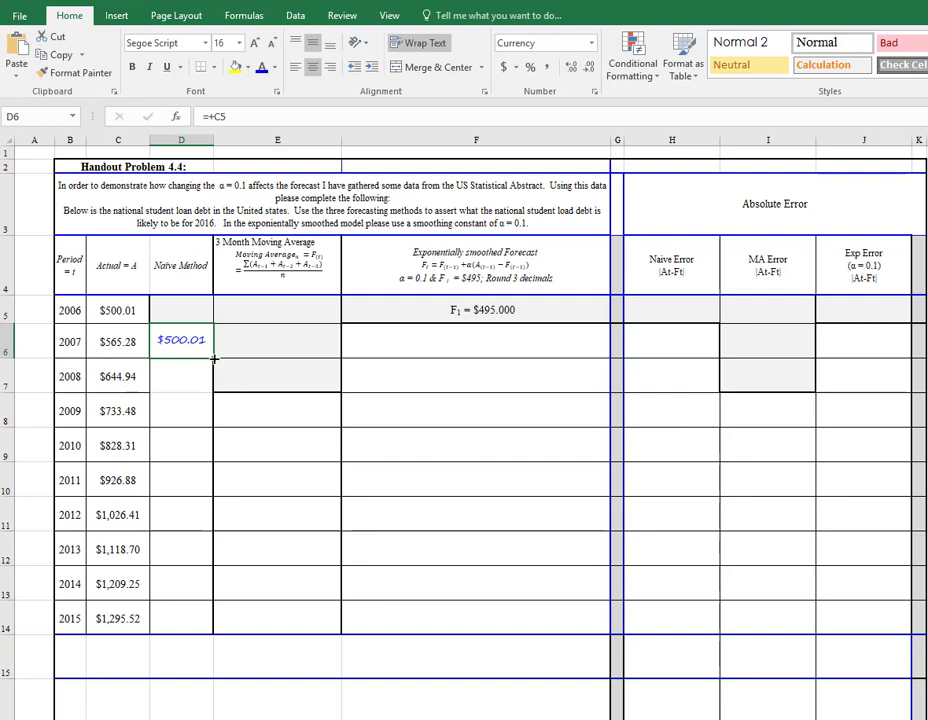
pyautogui.moveTo(213, 357); pyautogui.dragTo(214, 628)
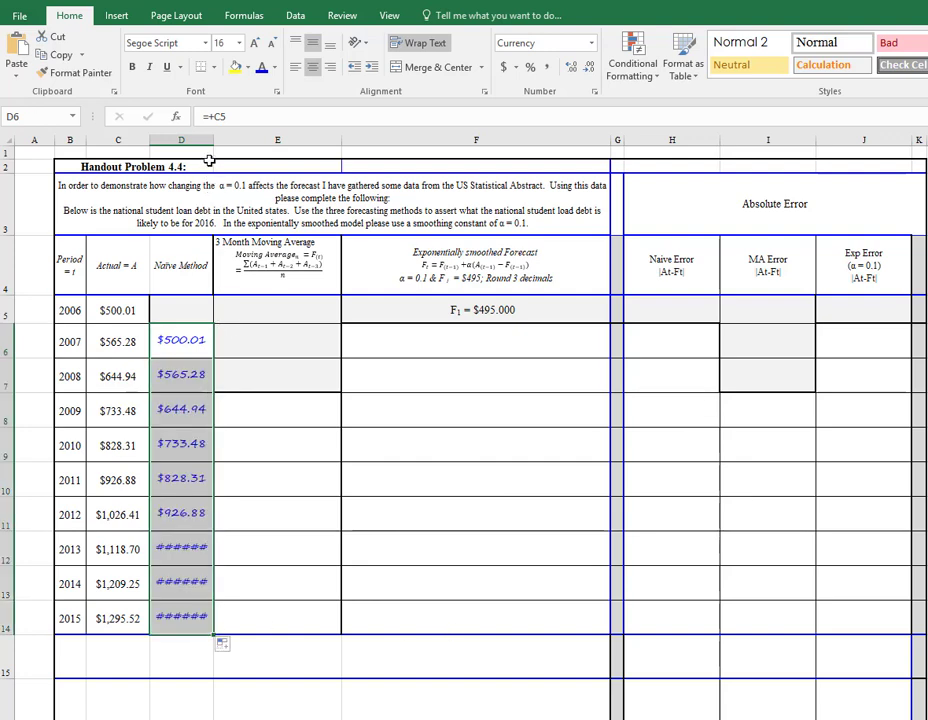
pyautogui.moveTo(213, 140); pyautogui.dragTo(221, 140)
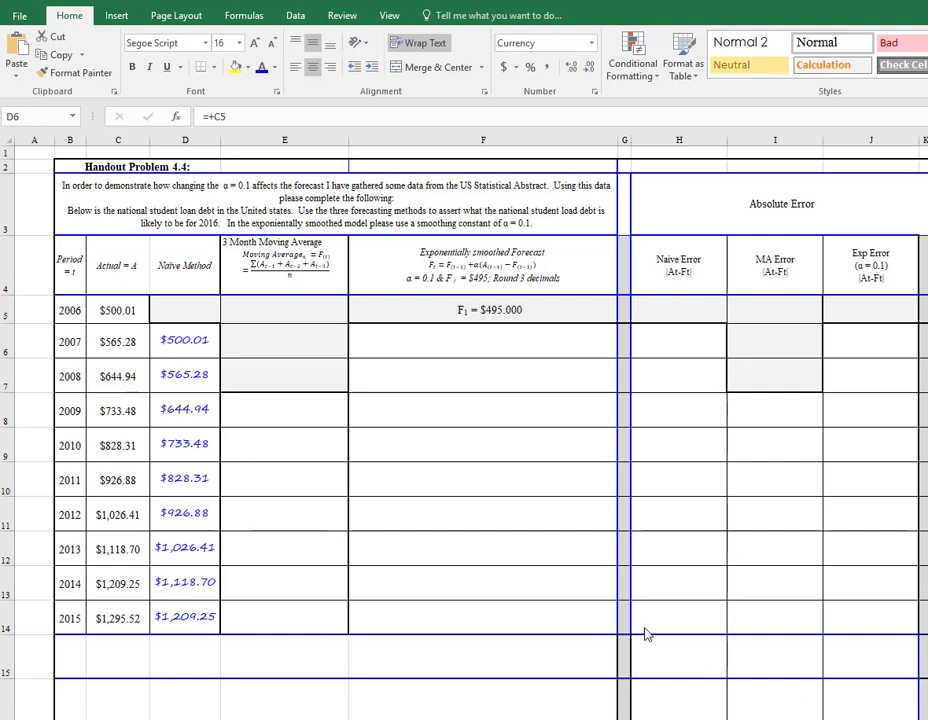
# Step: Enter the 3-month moving average formula +(C5+C6+C7)/3 in E8 for 2009
pyautogui.click(265, 417)
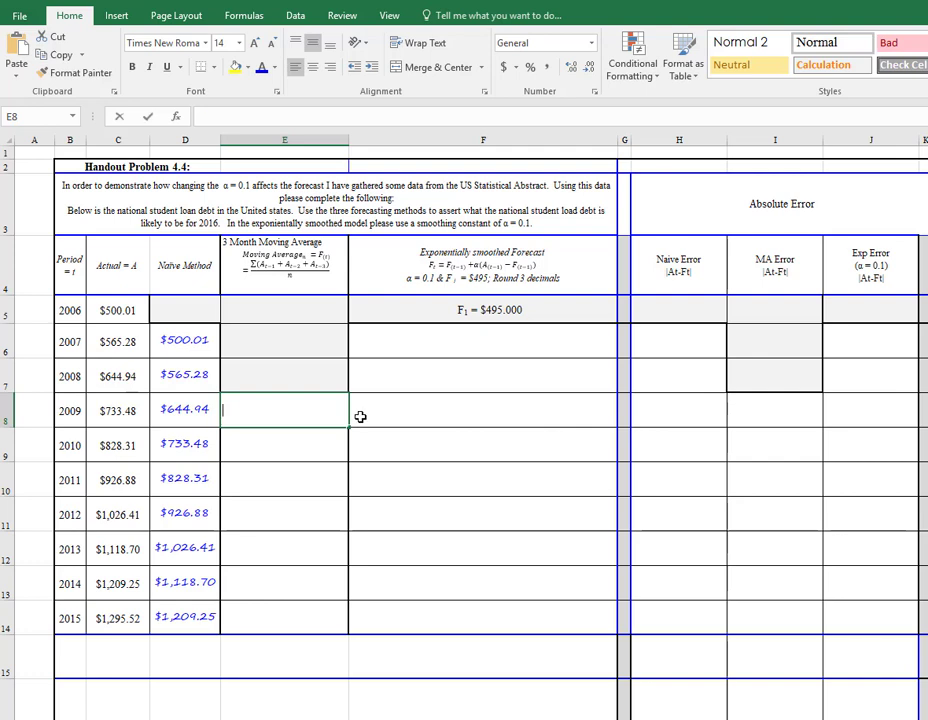
pyautogui.write('+(')
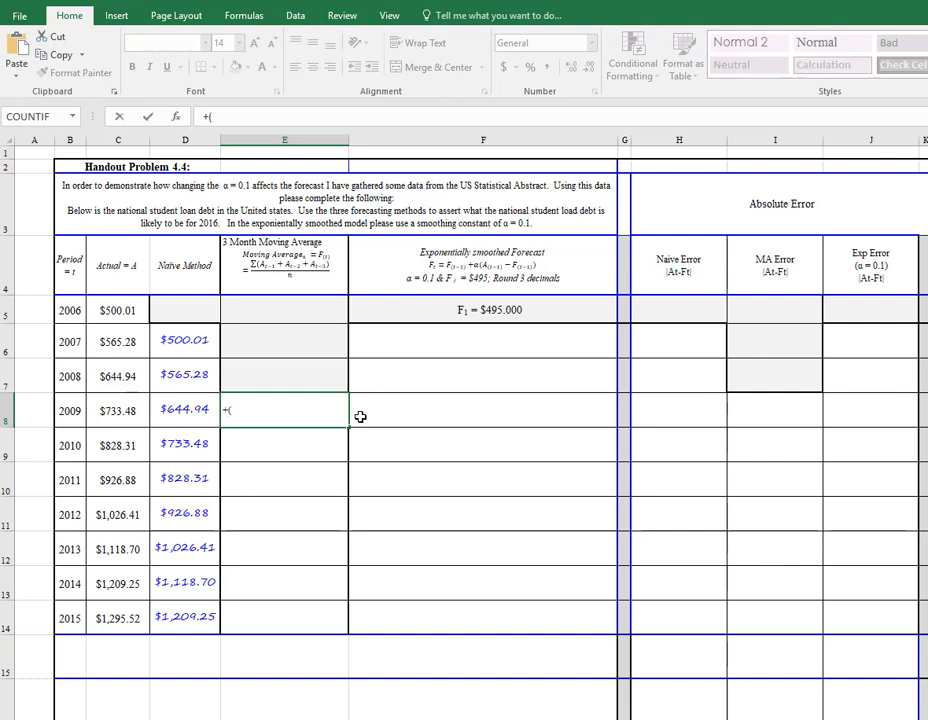
pyautogui.click(112, 312)
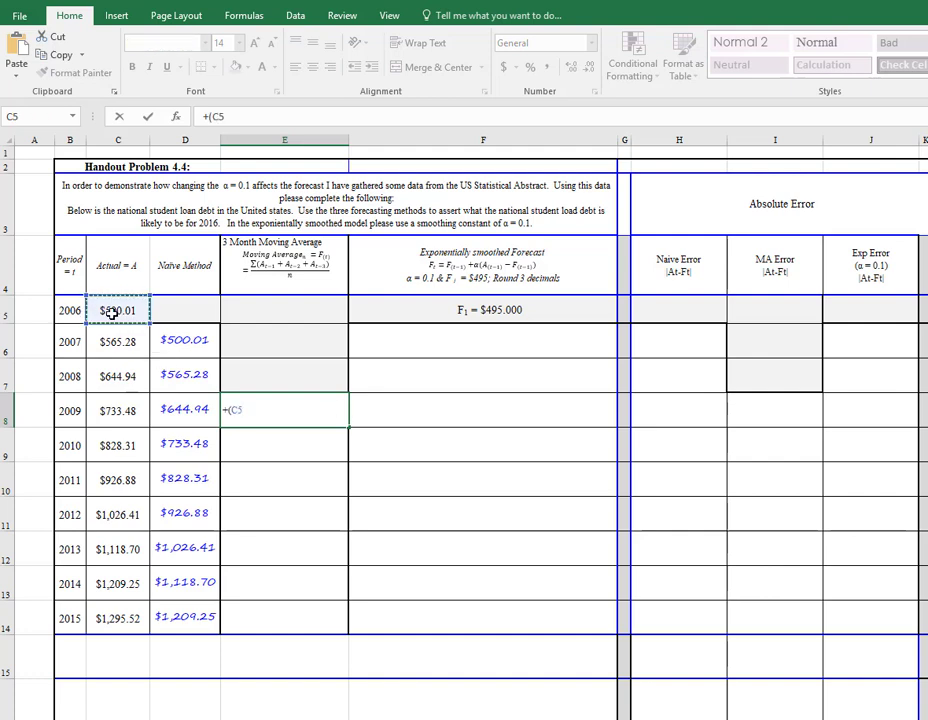
pyautogui.write('+')
pyautogui.click(112, 340)
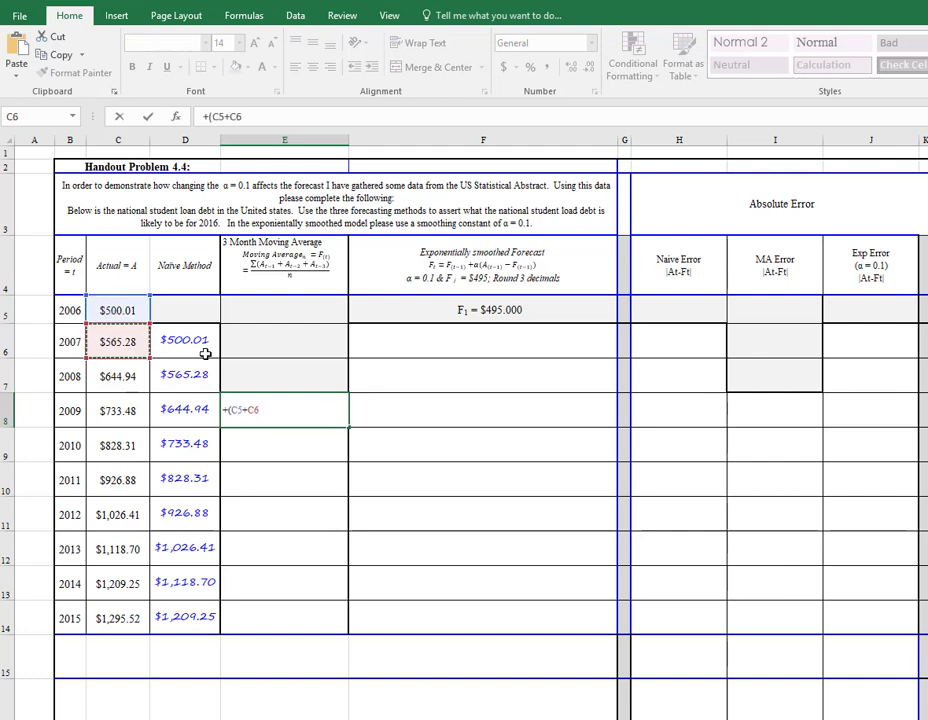
pyautogui.write('+')
pyautogui.click(120, 376)
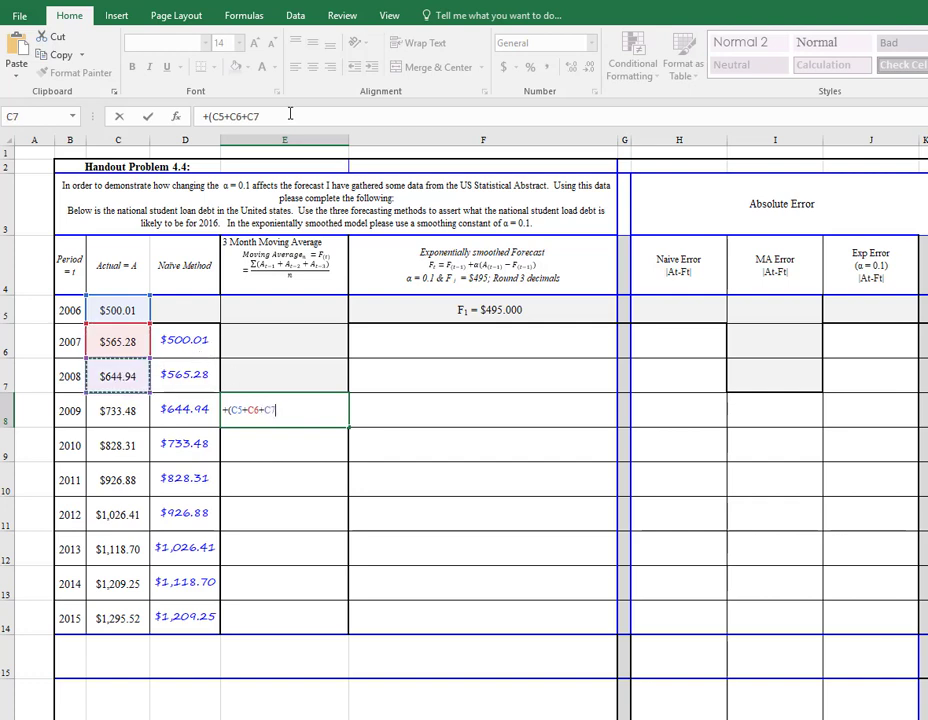
pyautogui.click(260, 116)
pyautogui.write(')')
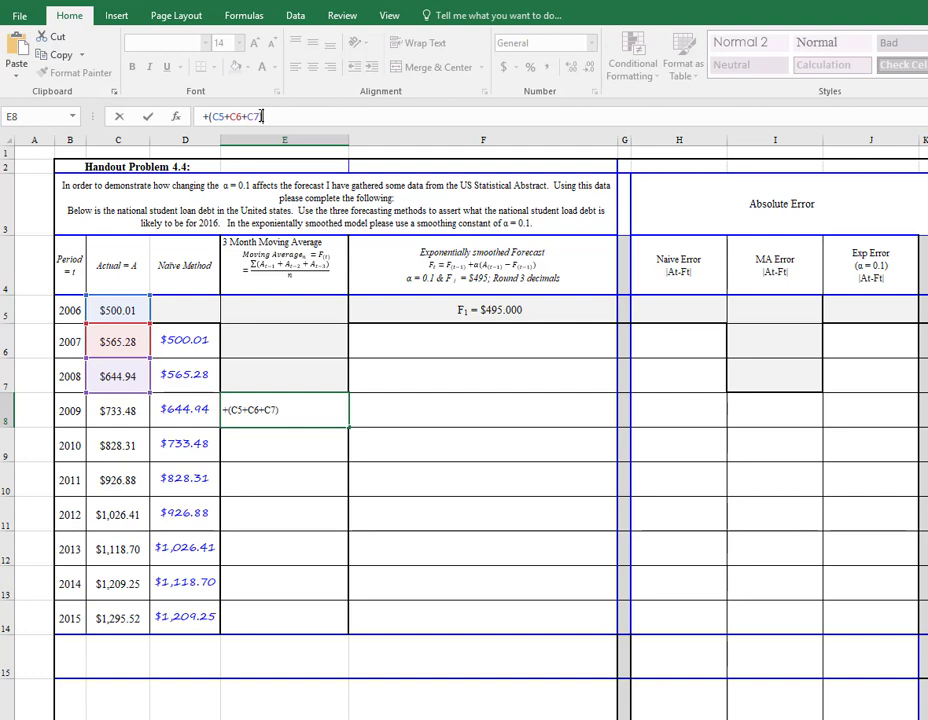
pyautogui.write('/3')
pyautogui.press('Return')
# Step: Fill the moving average column from E8 down through E14, including with the formula rounded to 3 decimals
pyautogui.click(257, 410)
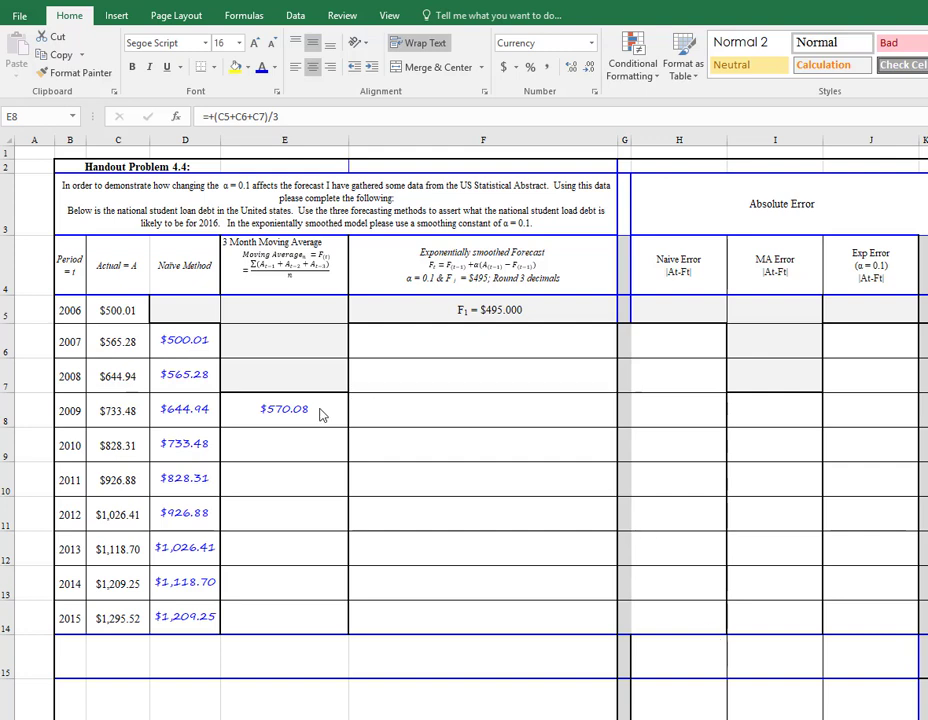
pyautogui.click(272, 409)
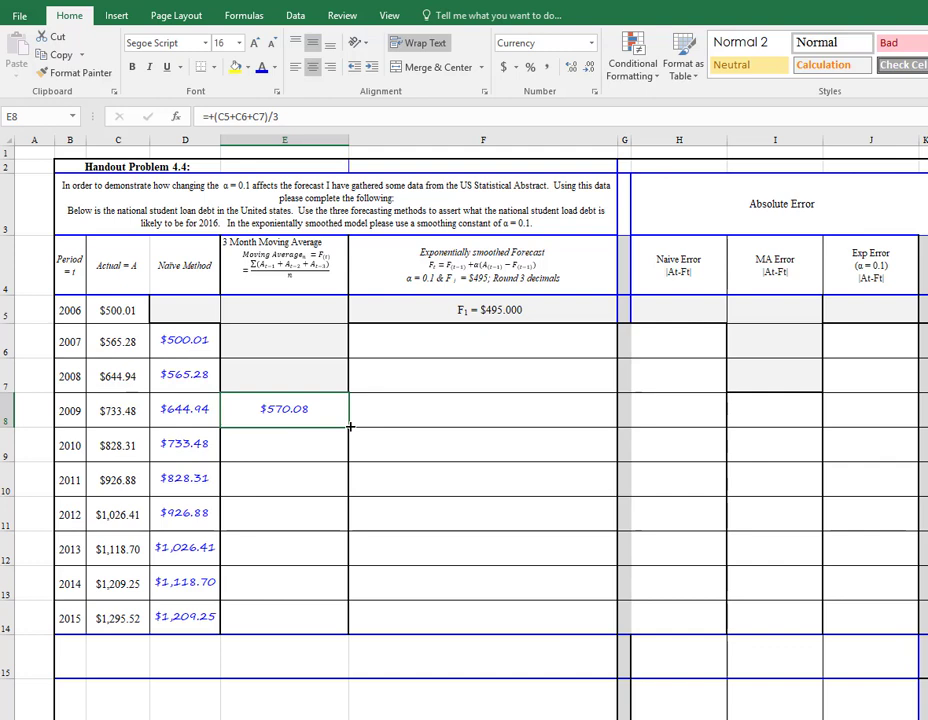
pyautogui.moveTo(350, 426); pyautogui.dragTo(352, 641)
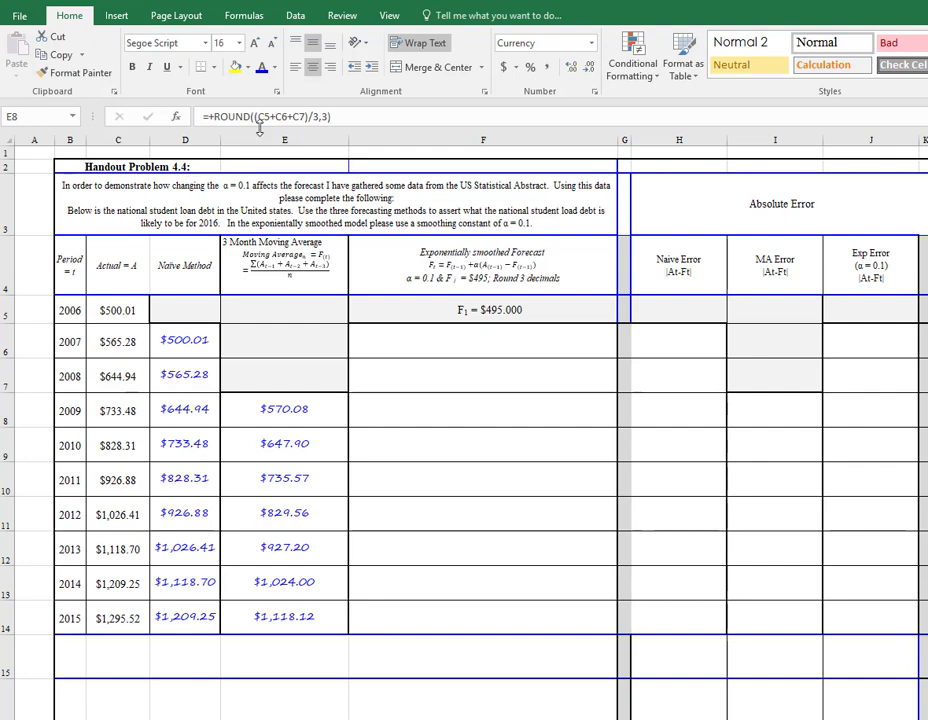
pyautogui.click(272, 416)
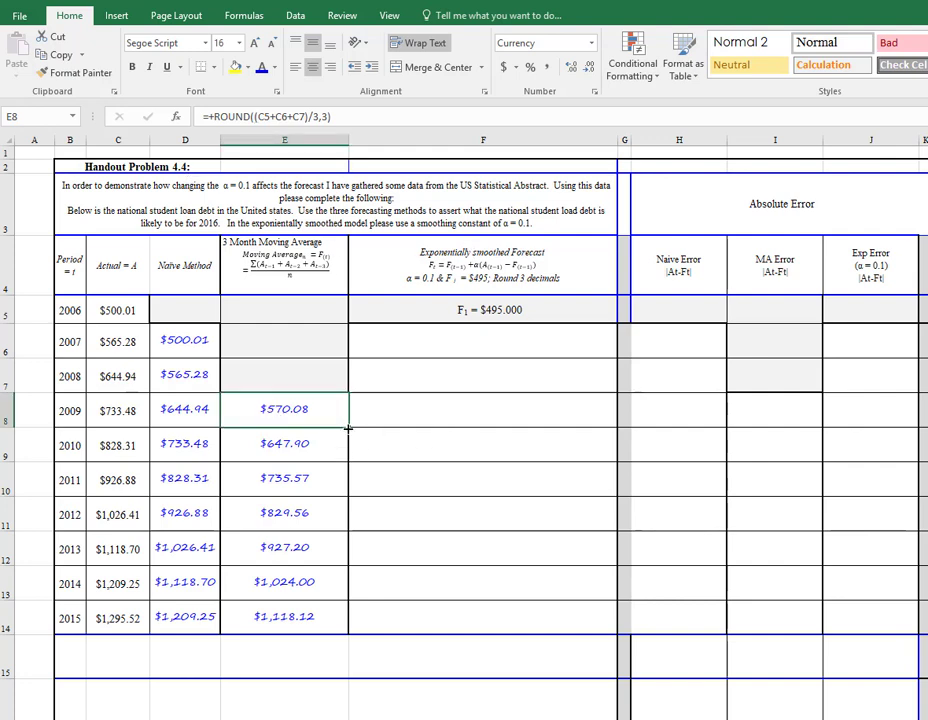
pyautogui.moveTo(346, 431); pyautogui.dragTo(345, 626)
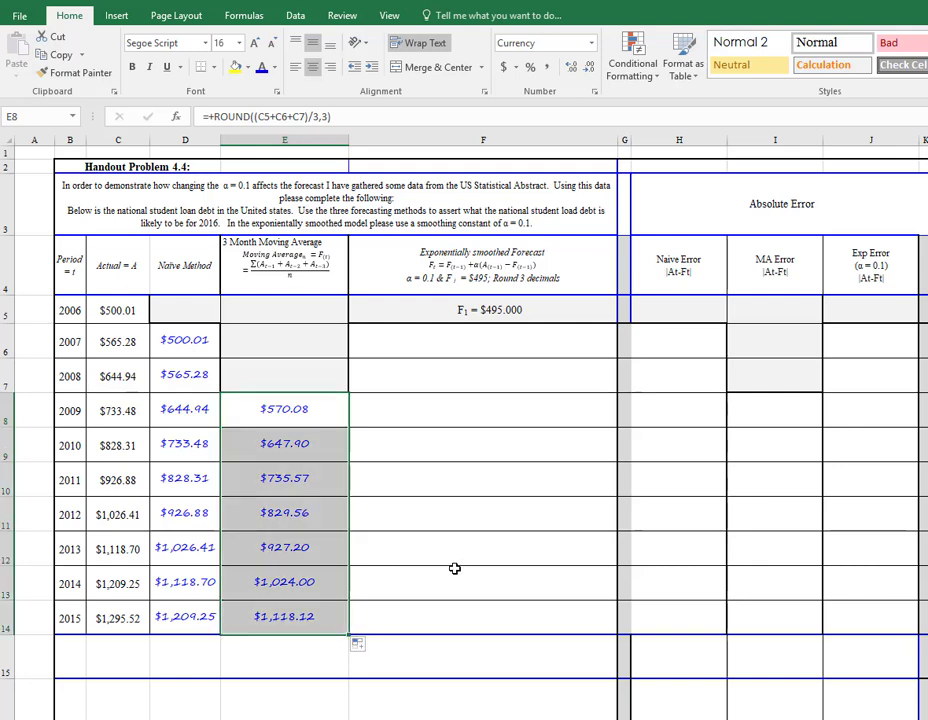
# Step: Replace both 495 constants in the F6 smoothing formula with F5, giving =+ROUND(F5+(0.1*(C5-F5)),3)
pyautogui.click(466, 336)
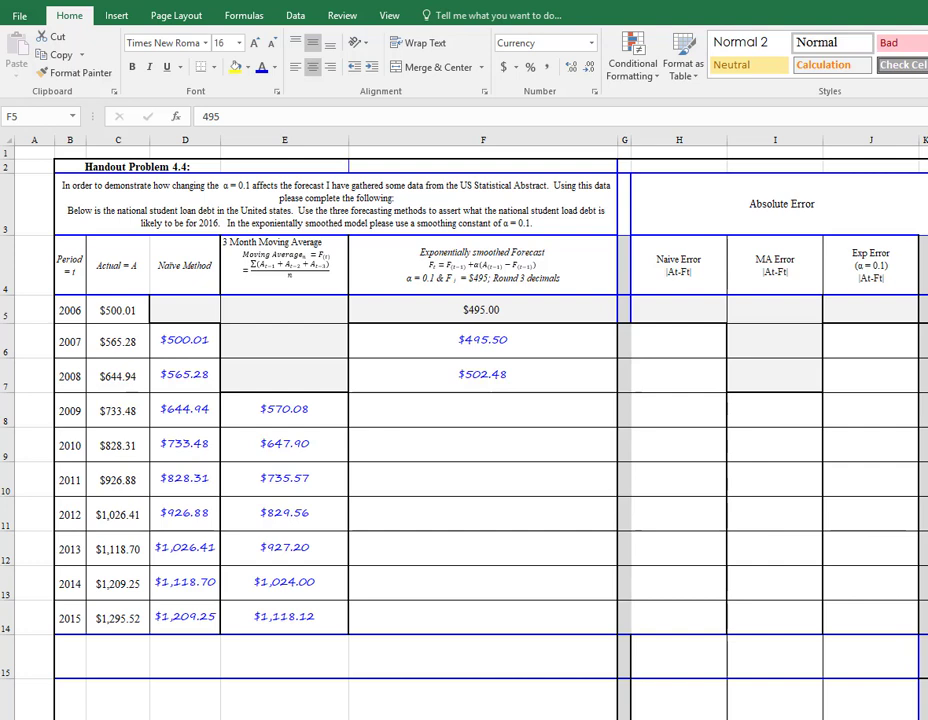
pyautogui.click(490, 345)
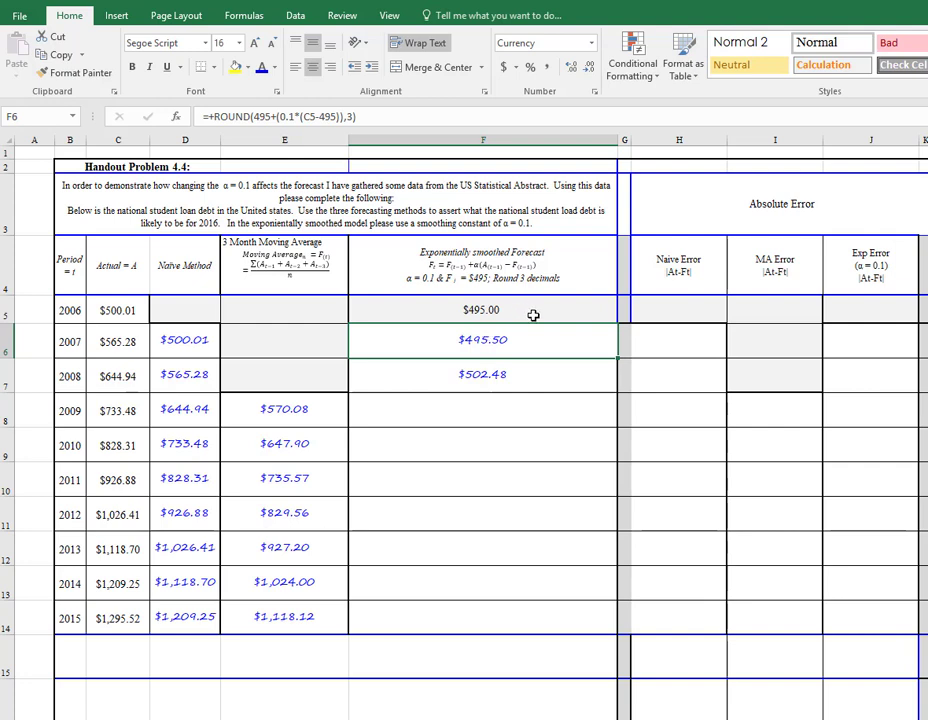
pyautogui.click(286, 117)
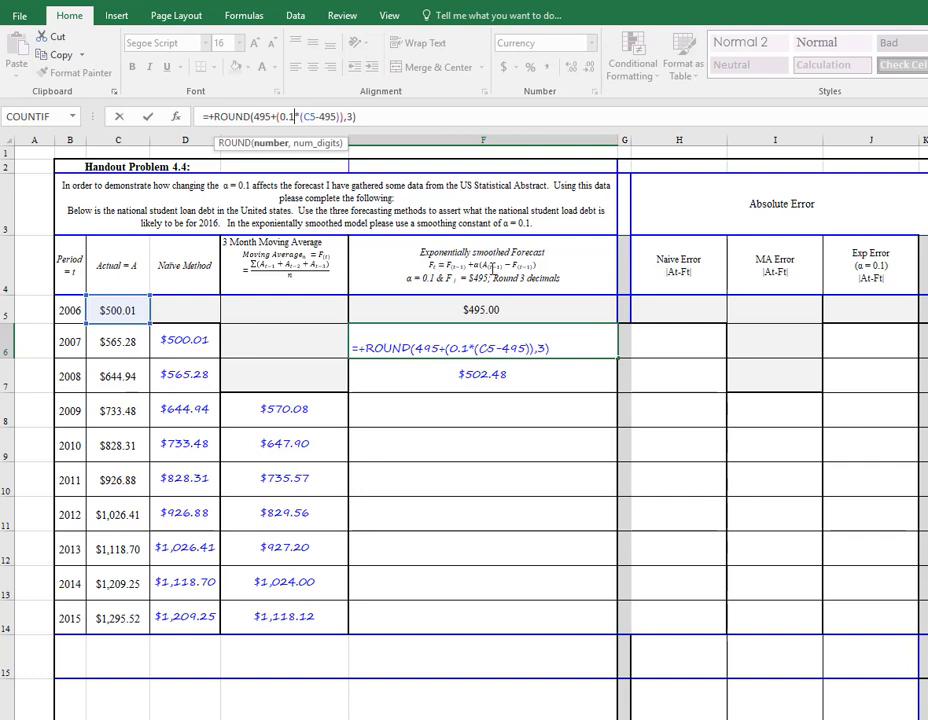
pyautogui.click(432, 349)
pyautogui.doubleClick(432, 349)
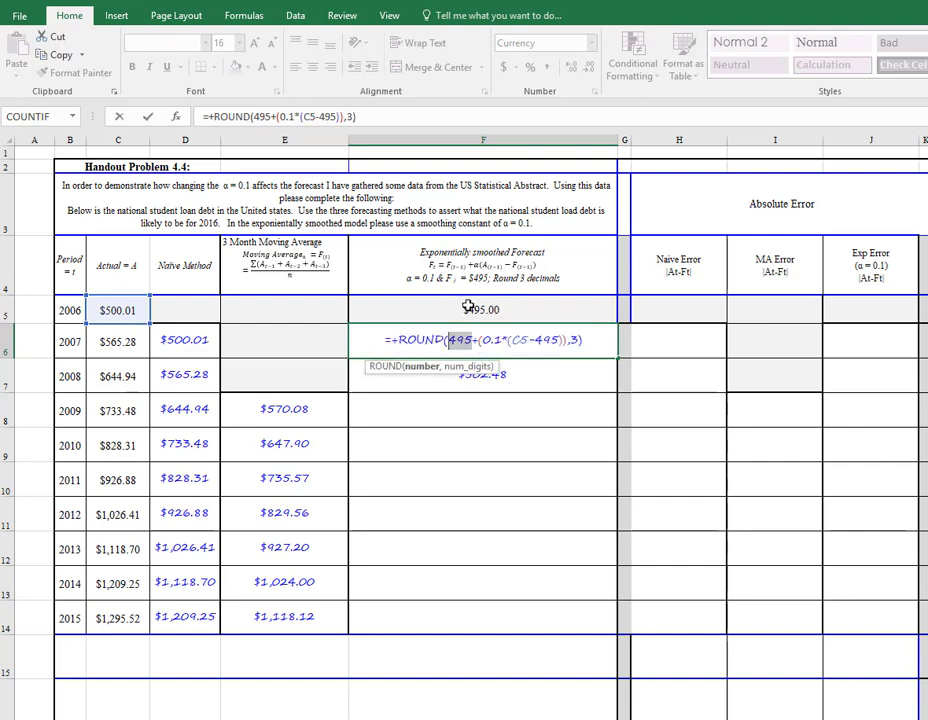
pyautogui.click(479, 310)
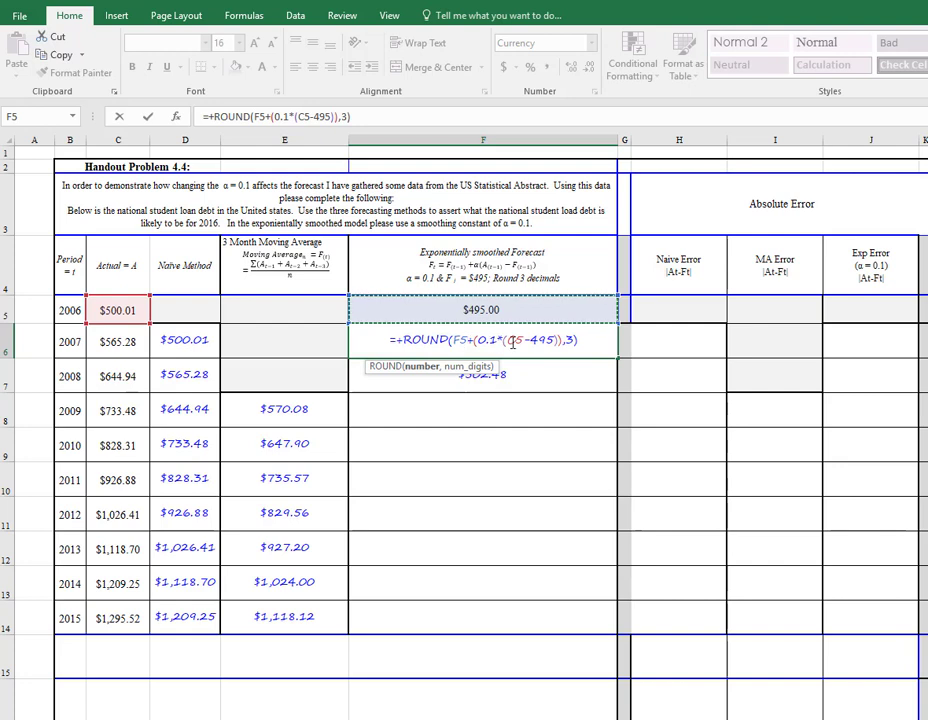
pyautogui.click(522, 340)
pyautogui.click(503, 310)
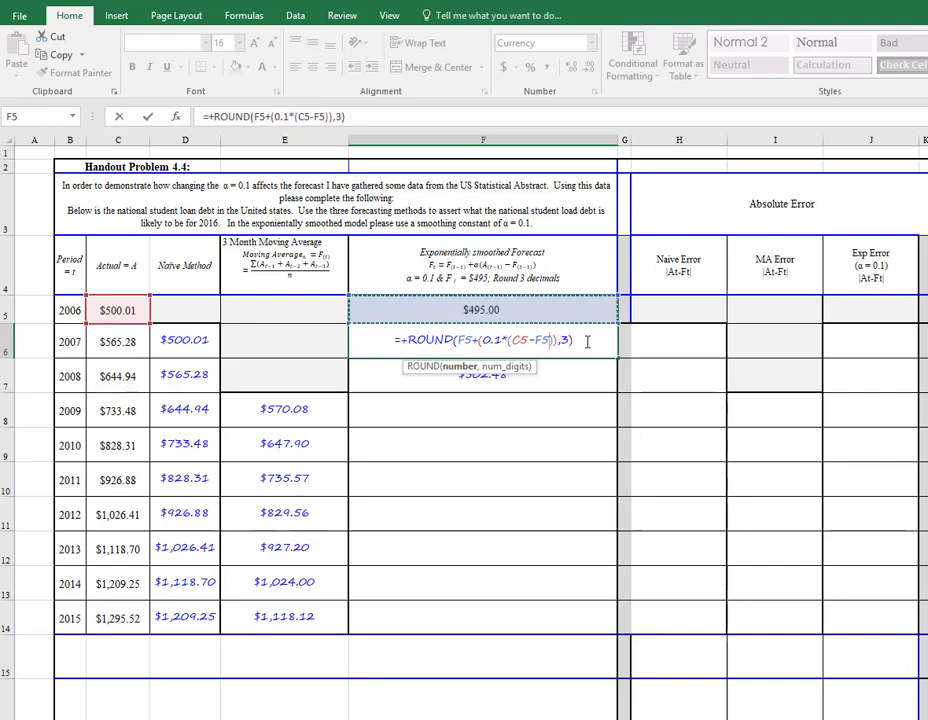
pyautogui.press('Return')
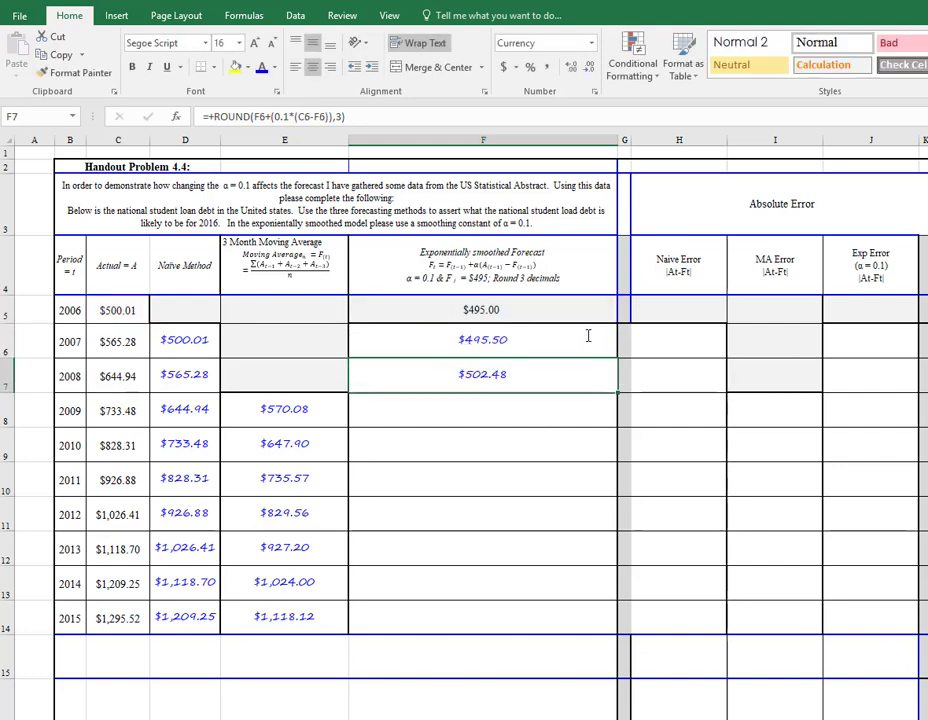
# Step: Copy the exponentially smoothed forecast formula from F6 down through F14, checking the references in F7
pyautogui.click(510, 340)
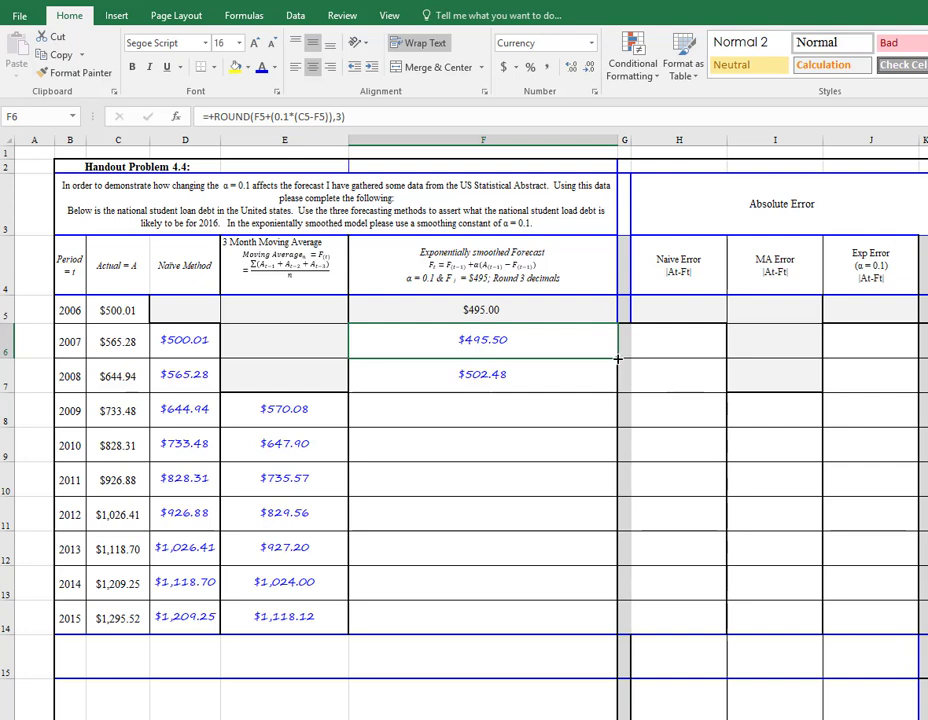
pyautogui.moveTo(618, 358); pyautogui.dragTo(617, 390)
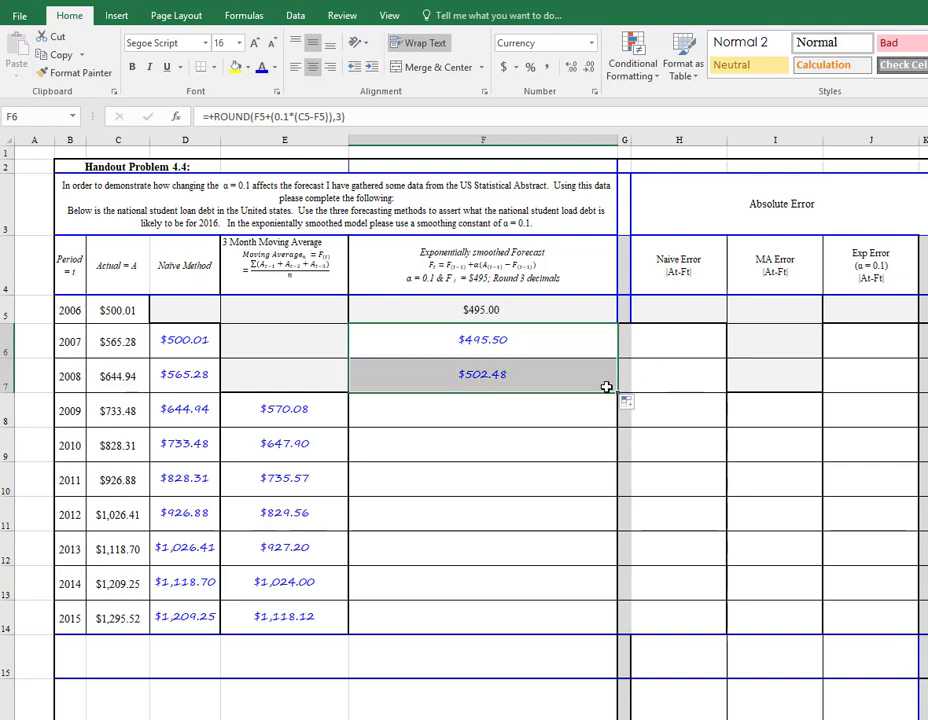
pyautogui.click(472, 377)
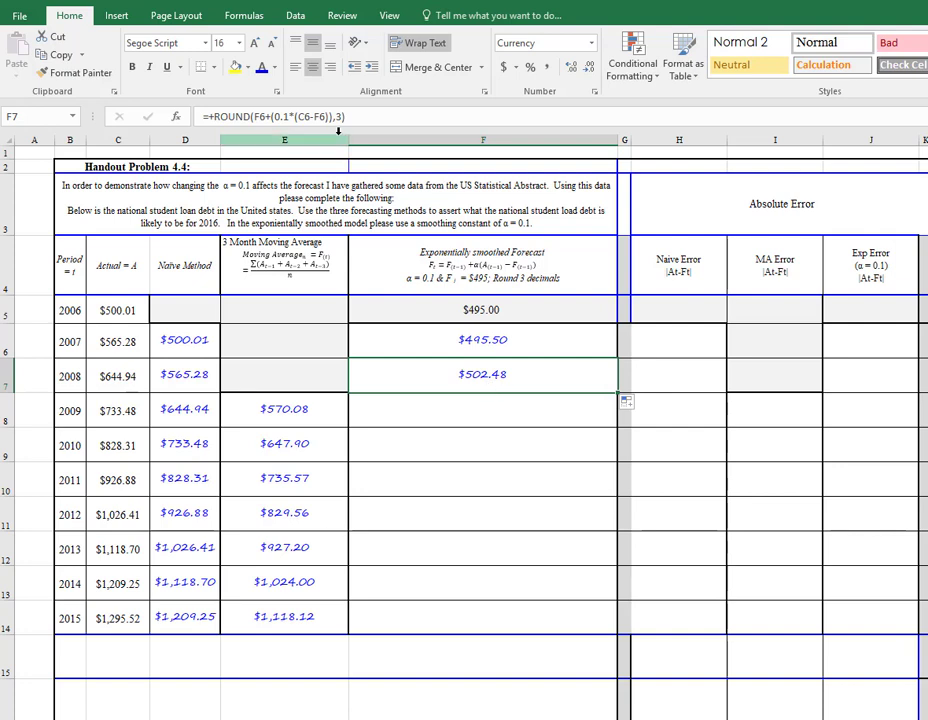
pyautogui.click(297, 116)
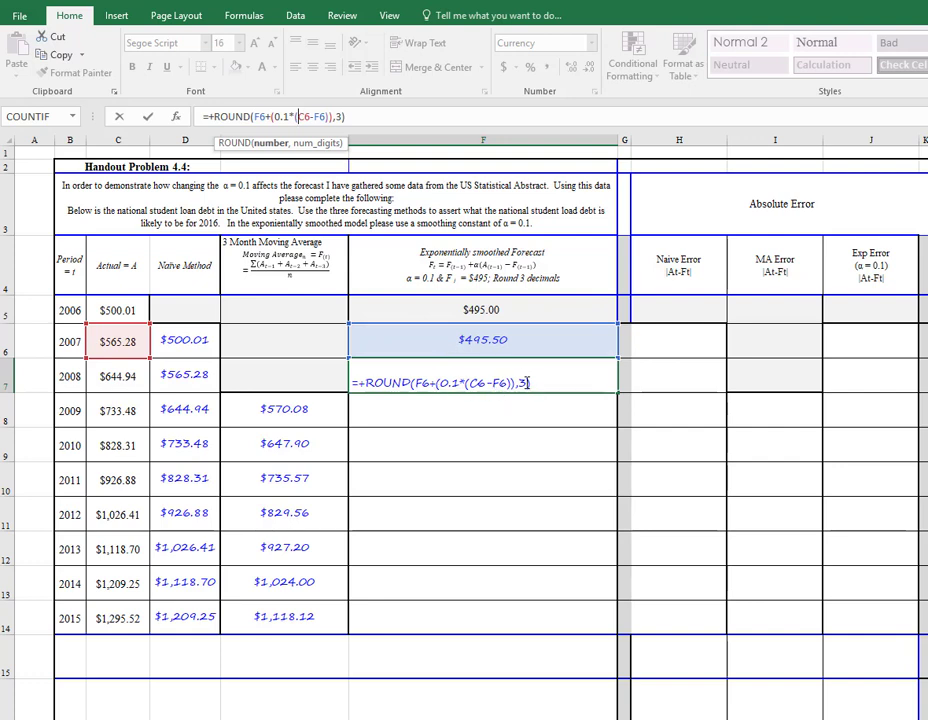
pyautogui.press('Return')
pyautogui.click(526, 378)
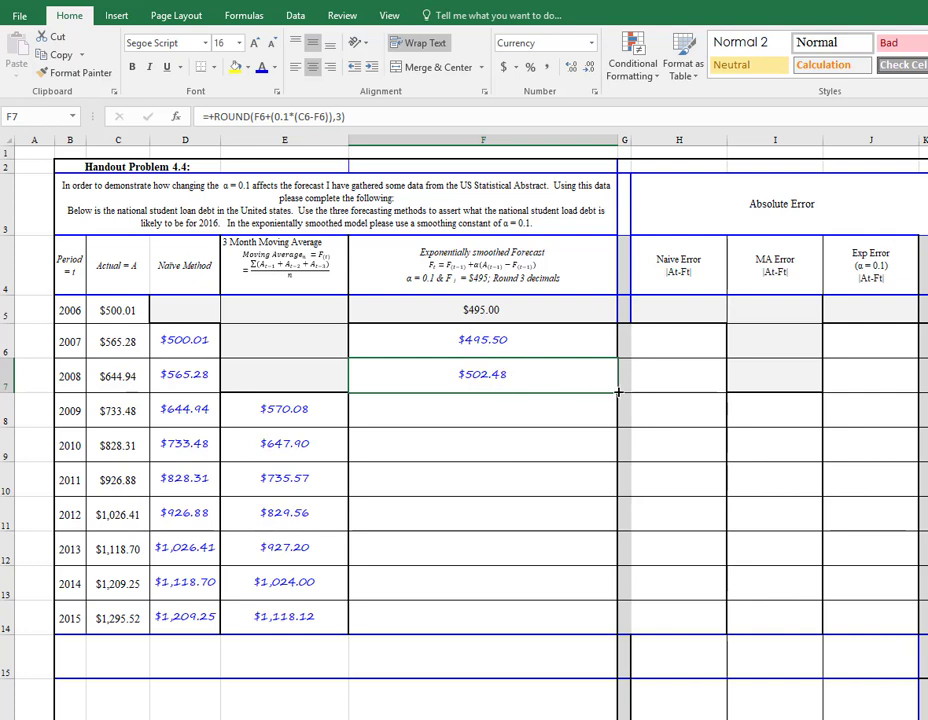
pyautogui.moveTo(618, 392); pyautogui.dragTo(607, 623)
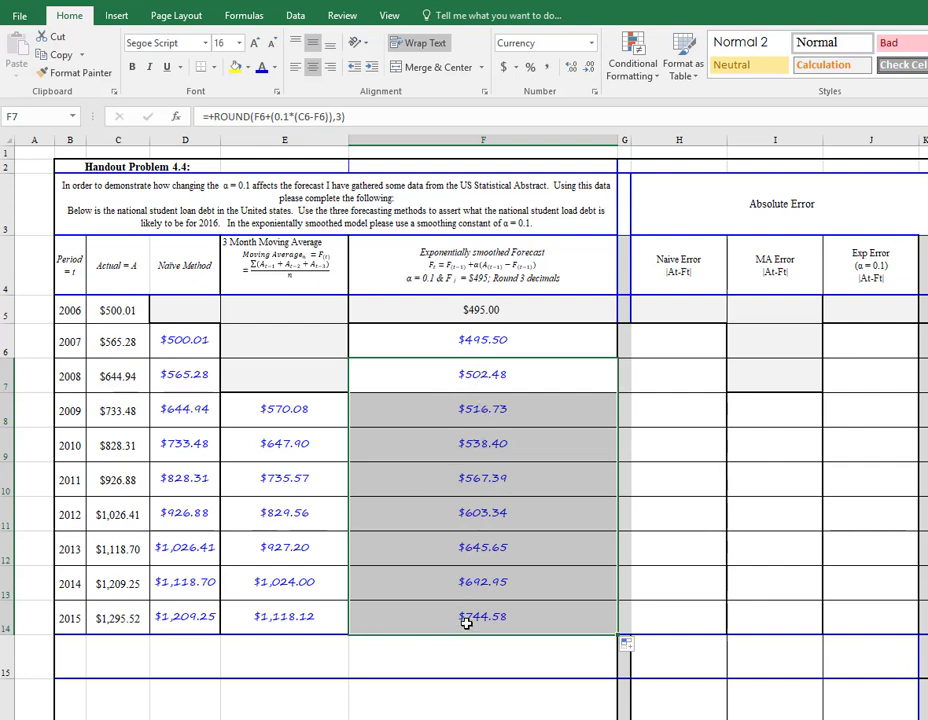
# Step: Copy the 0.9 smoothing formula from G6 down through G14
pyautogui.click(559, 511)
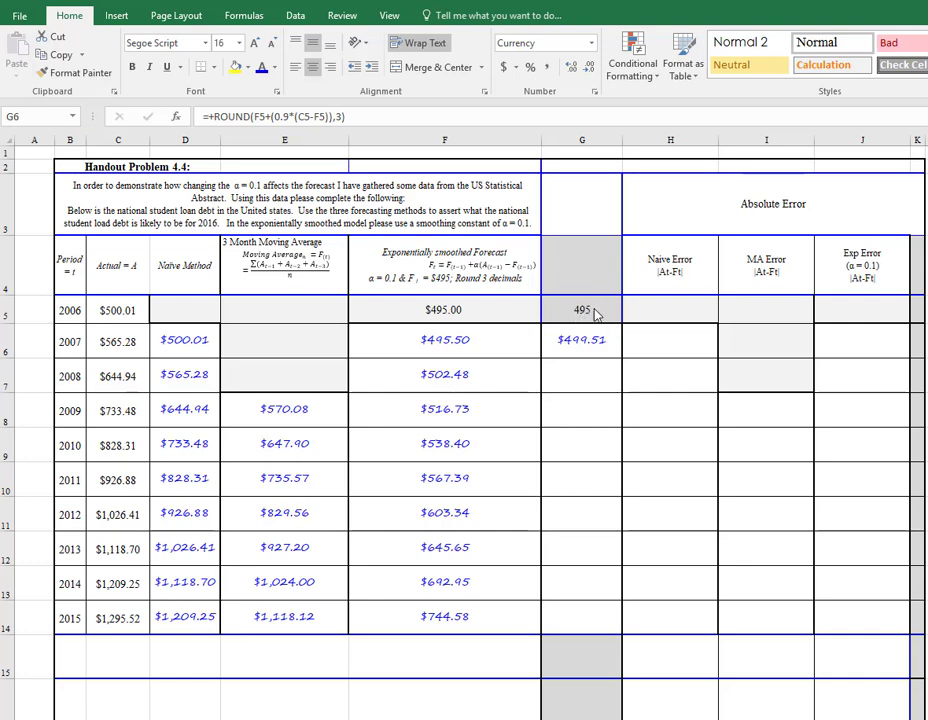
pyautogui.click(578, 341)
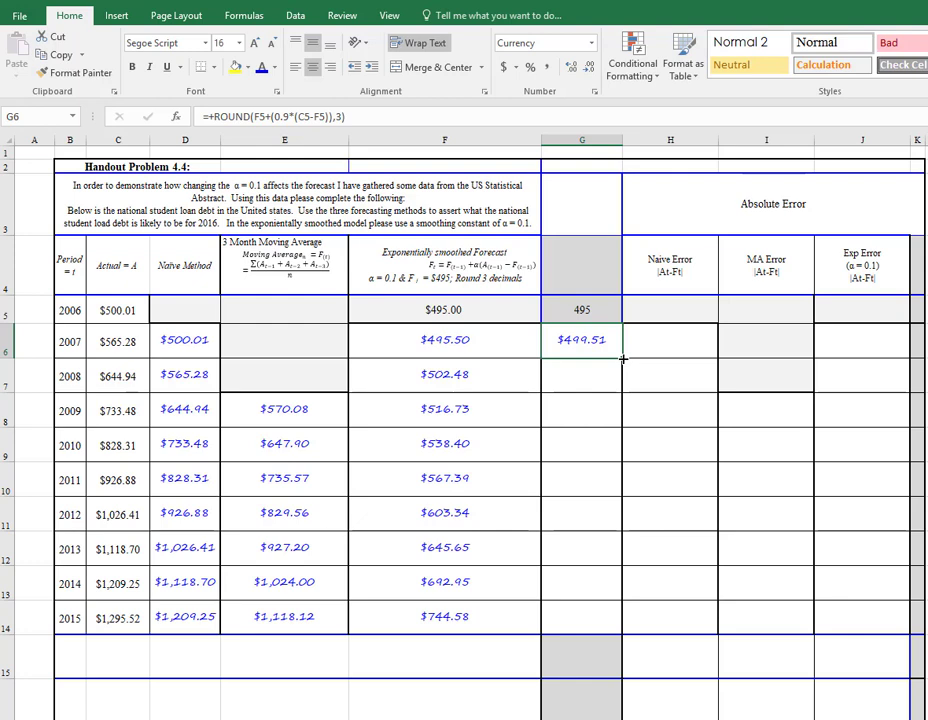
pyautogui.moveTo(622, 358); pyautogui.dragTo(632, 636)
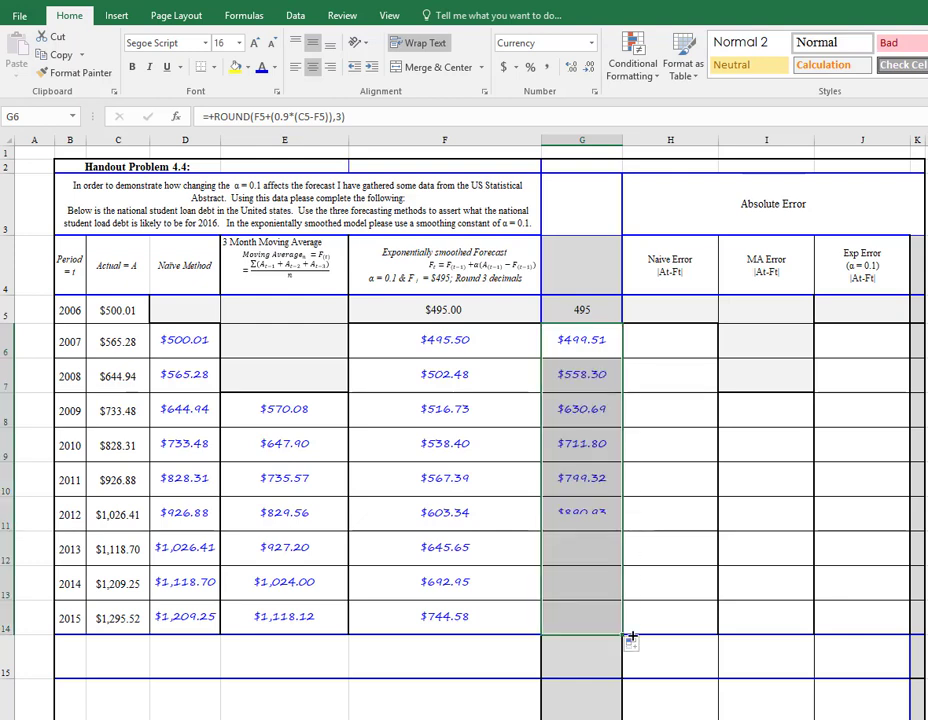
pyautogui.click(574, 620)
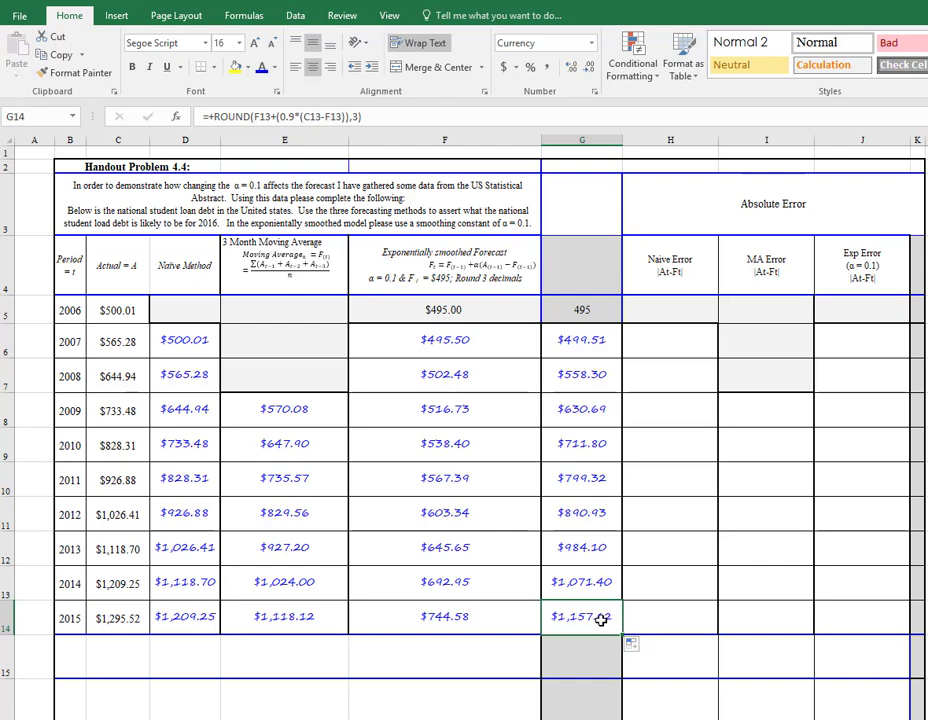
# Step: Make the 2015 smoothed forecasts in F14:G14 bold and put an outside border around them
pyautogui.click(466, 617)
pyautogui.click(571, 616)
pyautogui.click(460, 617)
pyautogui.keyDown('shift'); pyautogui.click(582, 616); pyautogui.keyUp('shift')
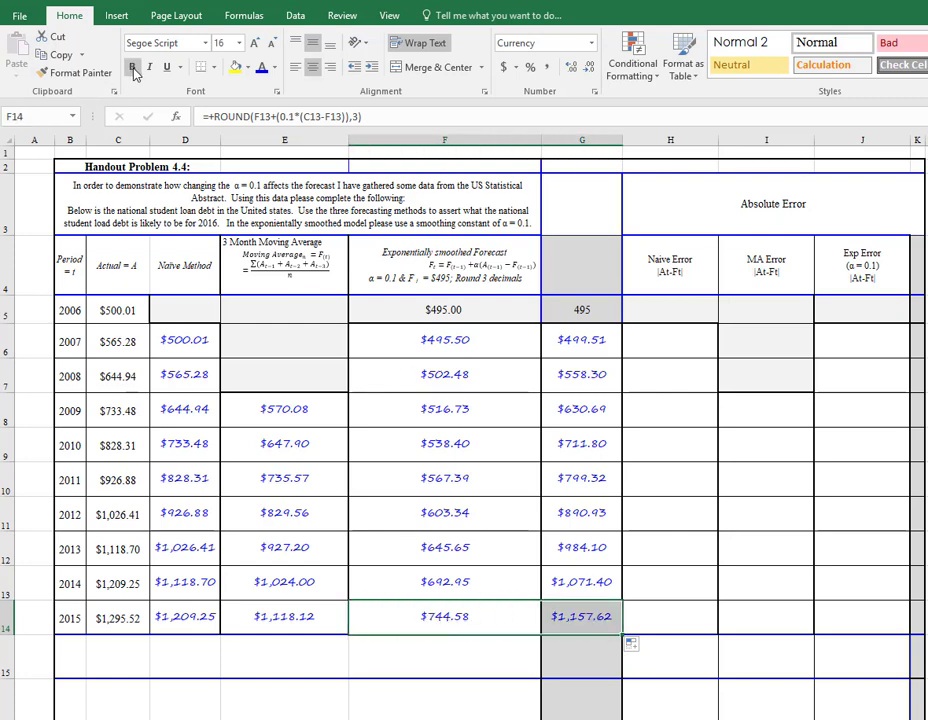
pyautogui.click(213, 67)
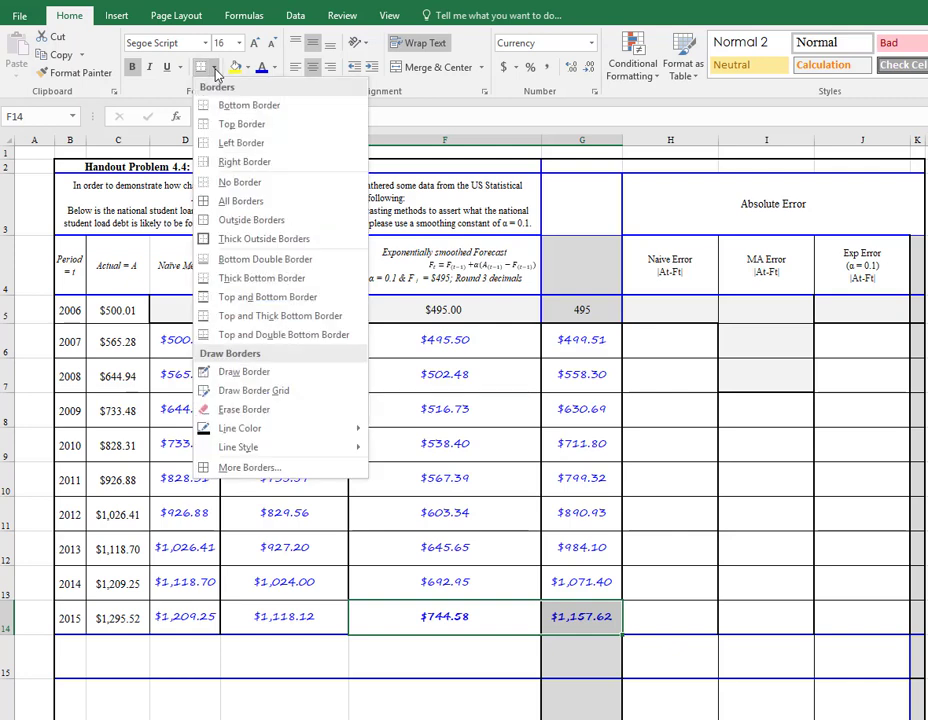
pyautogui.click(227, 230)
pyautogui.click(650, 585)
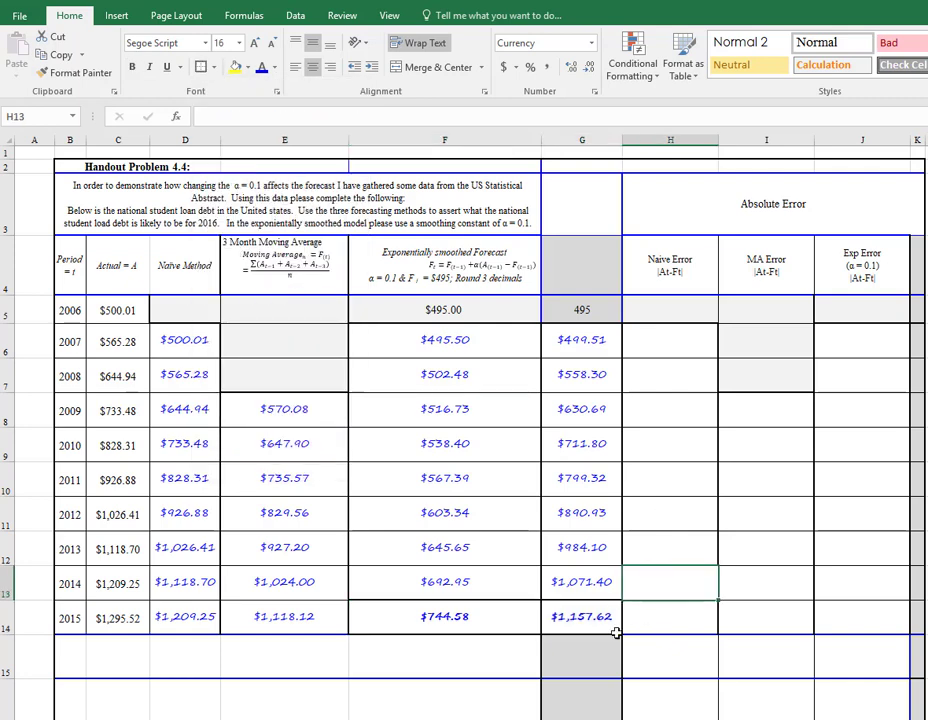
pyautogui.click(570, 616)
pyautogui.click(427, 620)
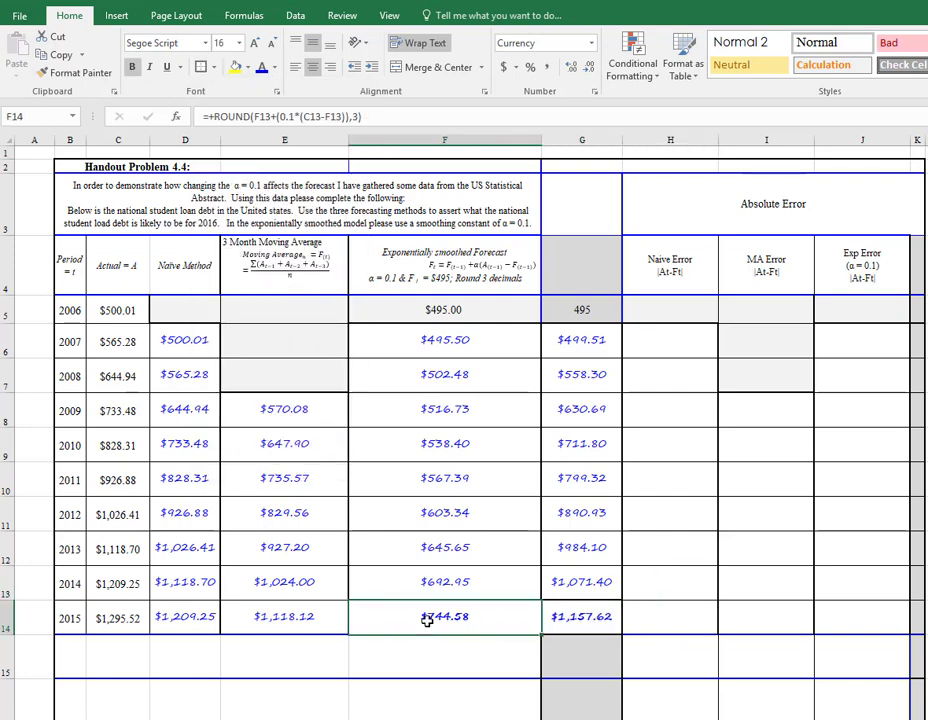
# Step: Merge the blank header cells G3:G4 and align their content to the top left
pyautogui.moveTo(578, 205); pyautogui.dragTo(555, 244)
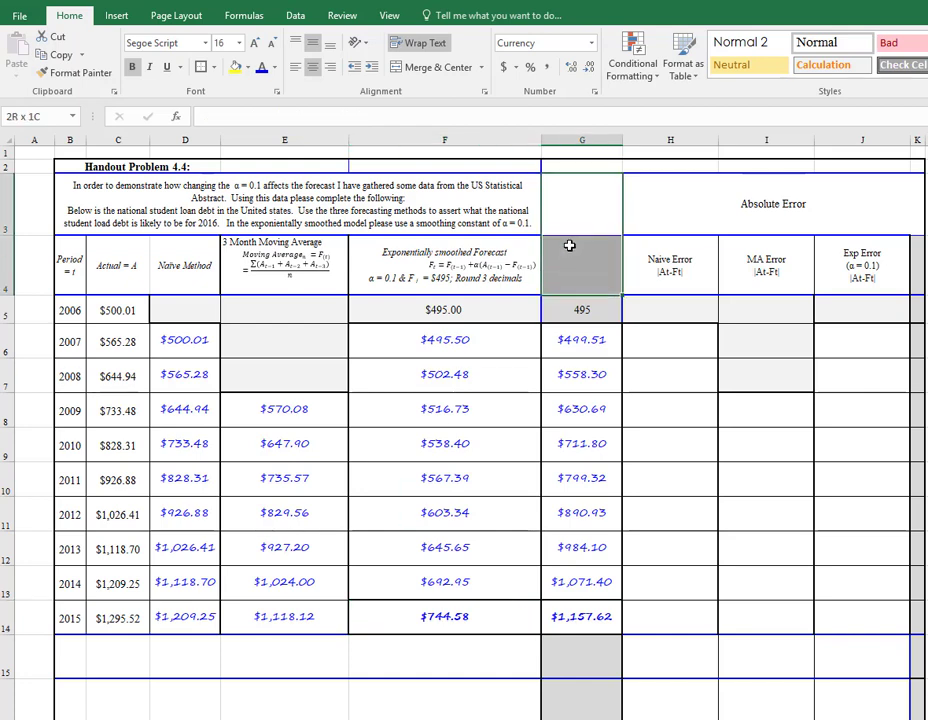
pyautogui.click(410, 66)
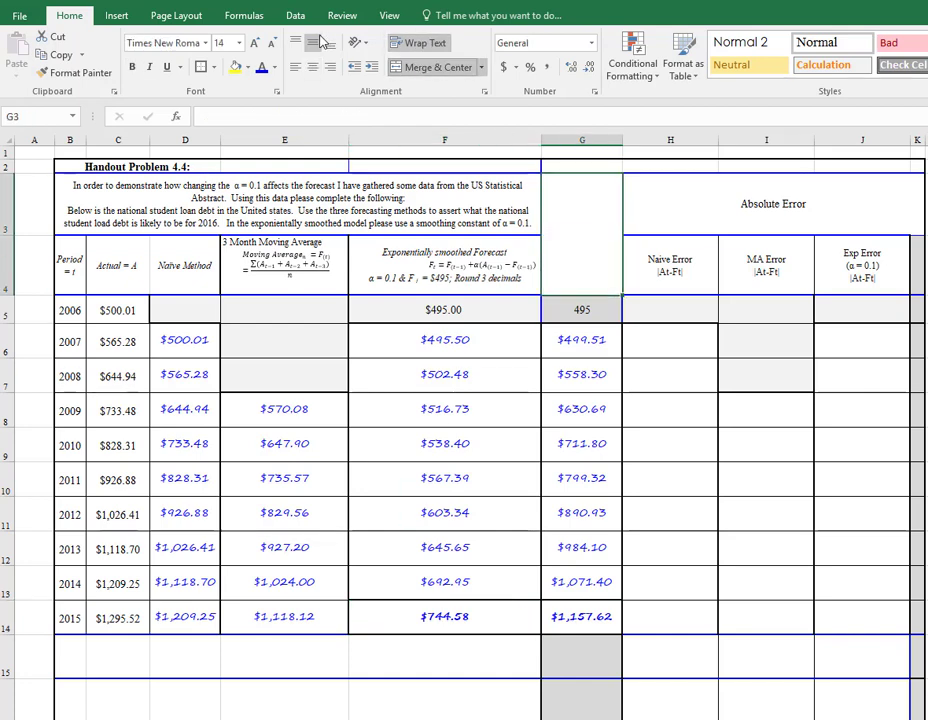
pyautogui.click(298, 42)
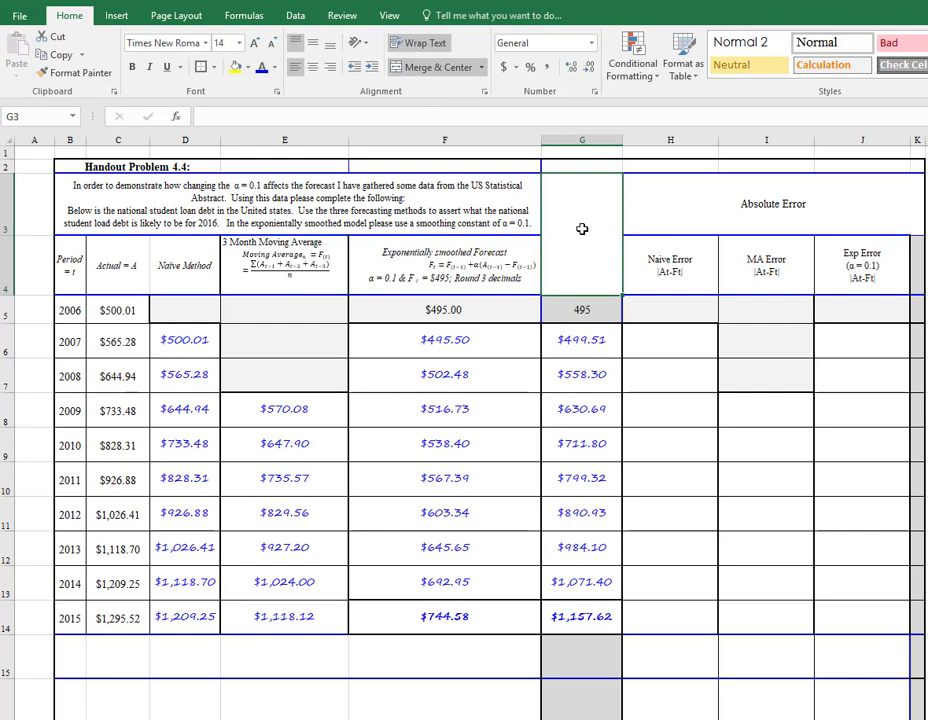
# Step: Start a note in merged cell G3: "Large alpha will consider a larger amount of the difference between the actual and the forecast, thus"
pyautogui.write('Large')
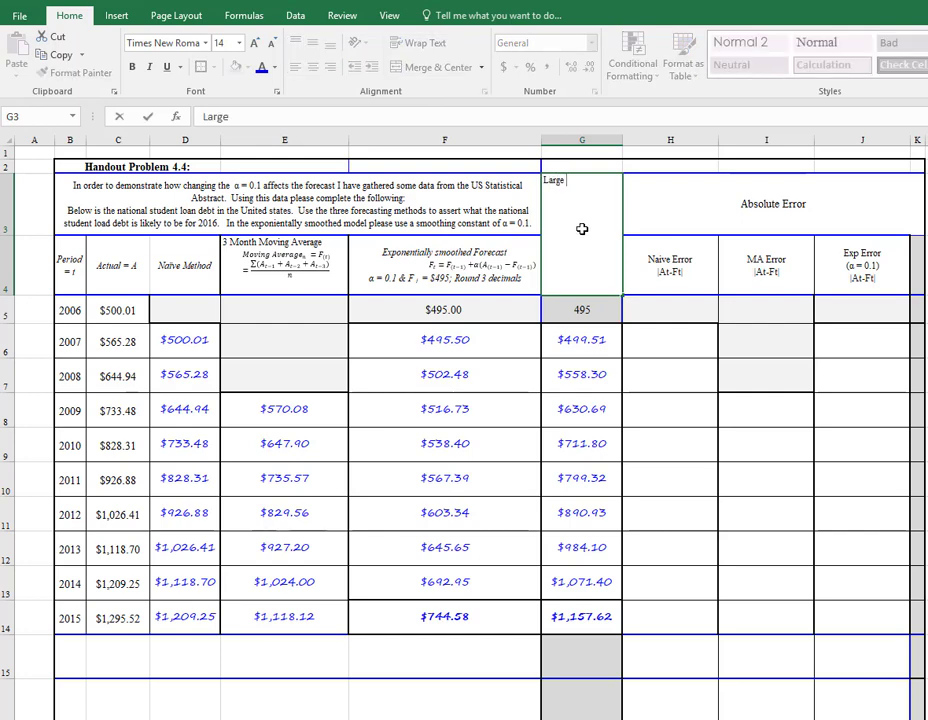
pyautogui.write(' alpha will consi')
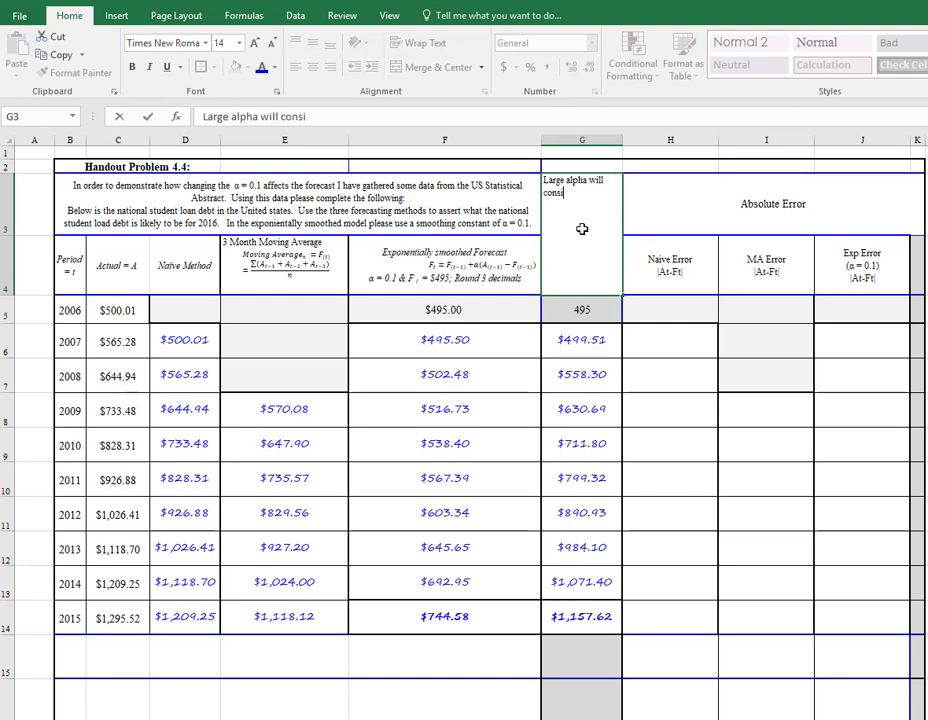
pyautogui.write('der a large')
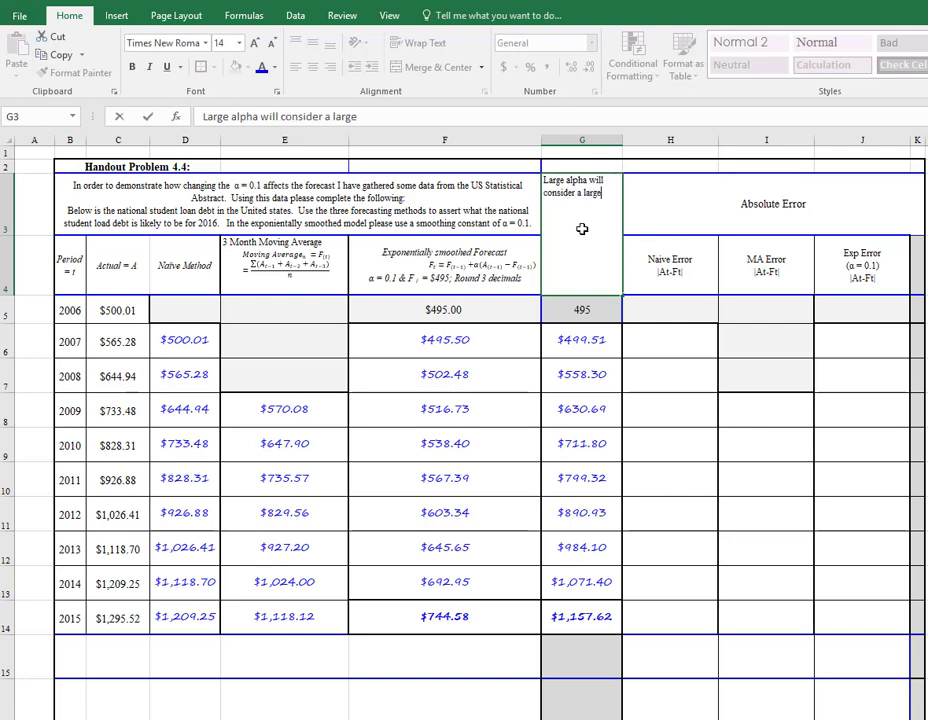
pyautogui.write('r amount of the diff')
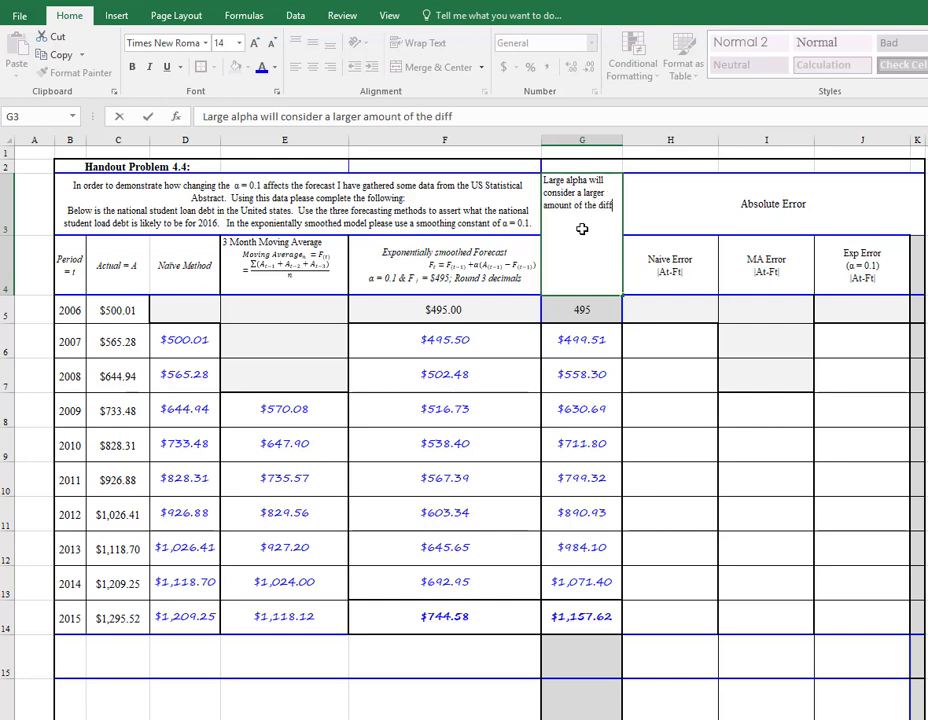
pyautogui.write('erence betwe')
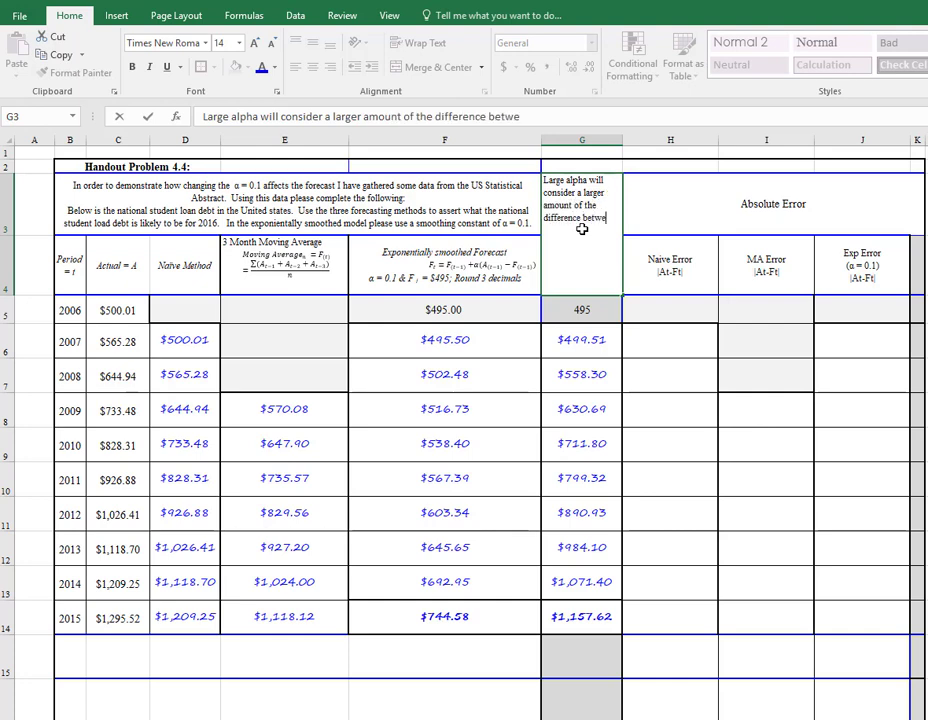
pyautogui.write('en the actual and the')
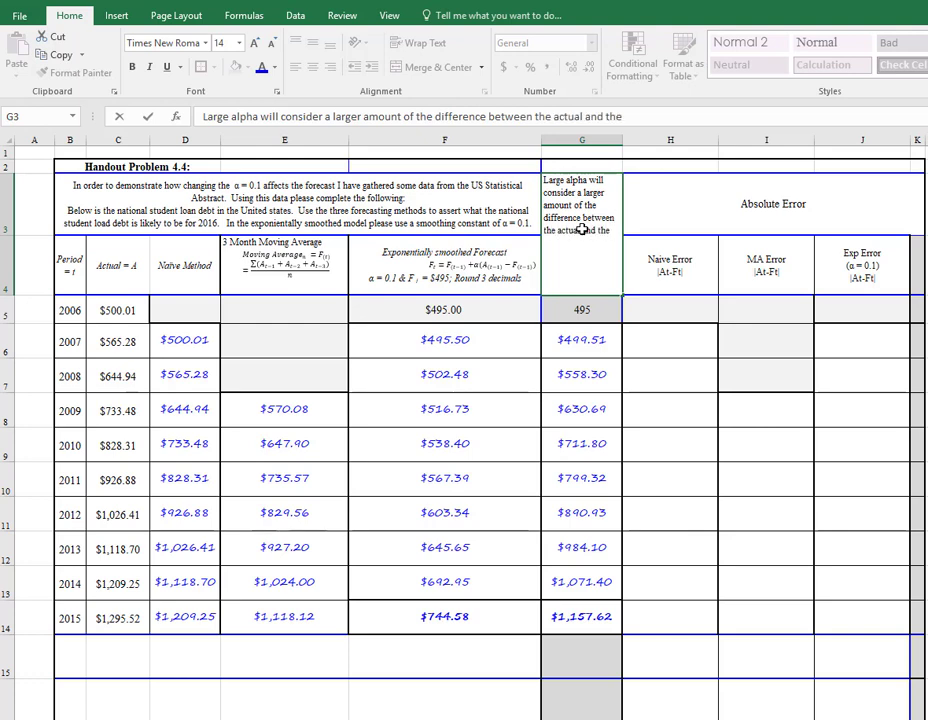
pyautogui.write(' forecast, thus')
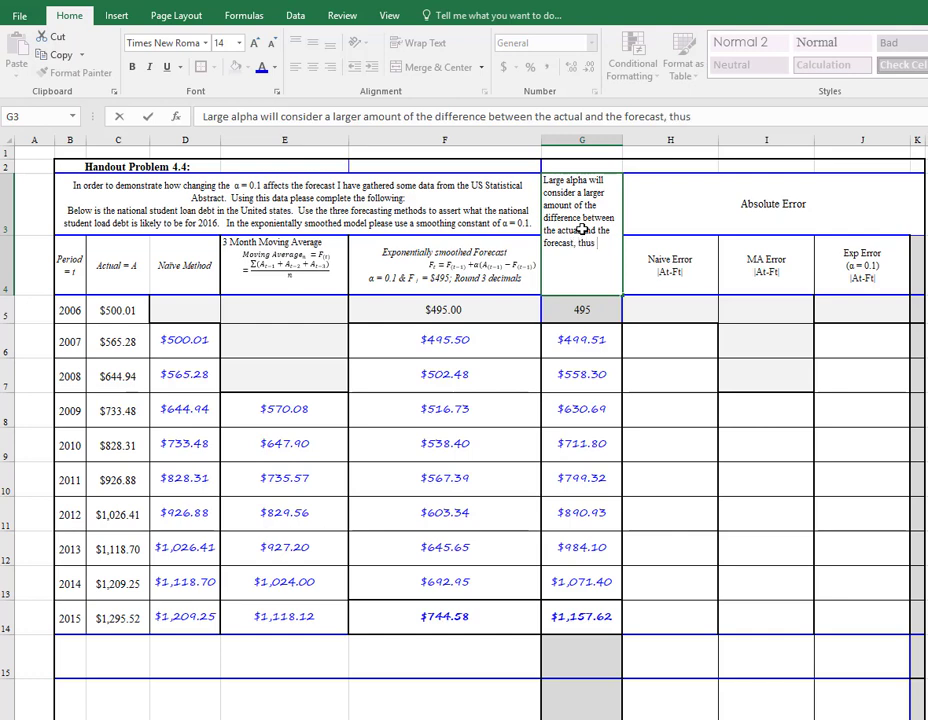
# Step: Finish the note in G3 with "a larger alpha is MORE responsive to changing demand."
pyautogui.write(' a larger aph')
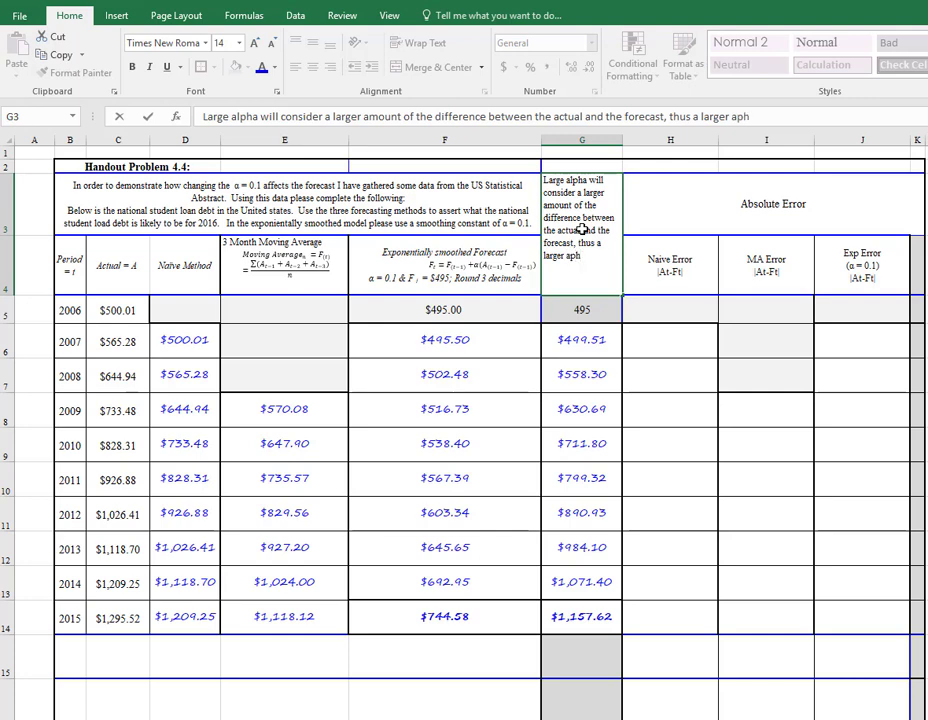
pyautogui.press('BackSpace')
pyautogui.press('BackSpace')
pyautogui.write('lpha is MORE res')
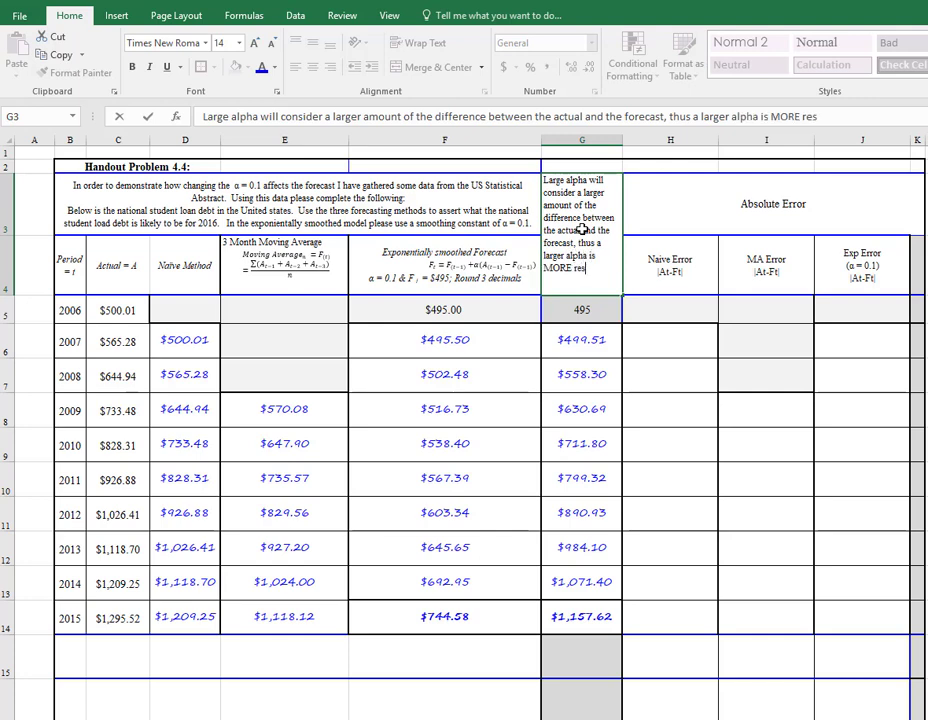
pyautogui.write('ponsive to chancg')
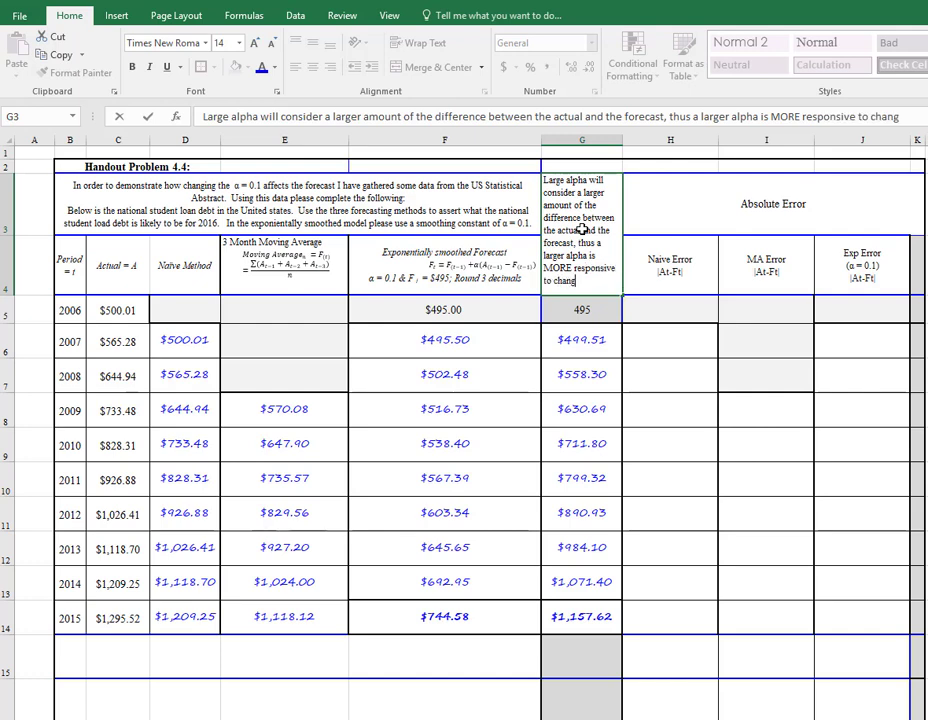
pyautogui.write('ing deman')
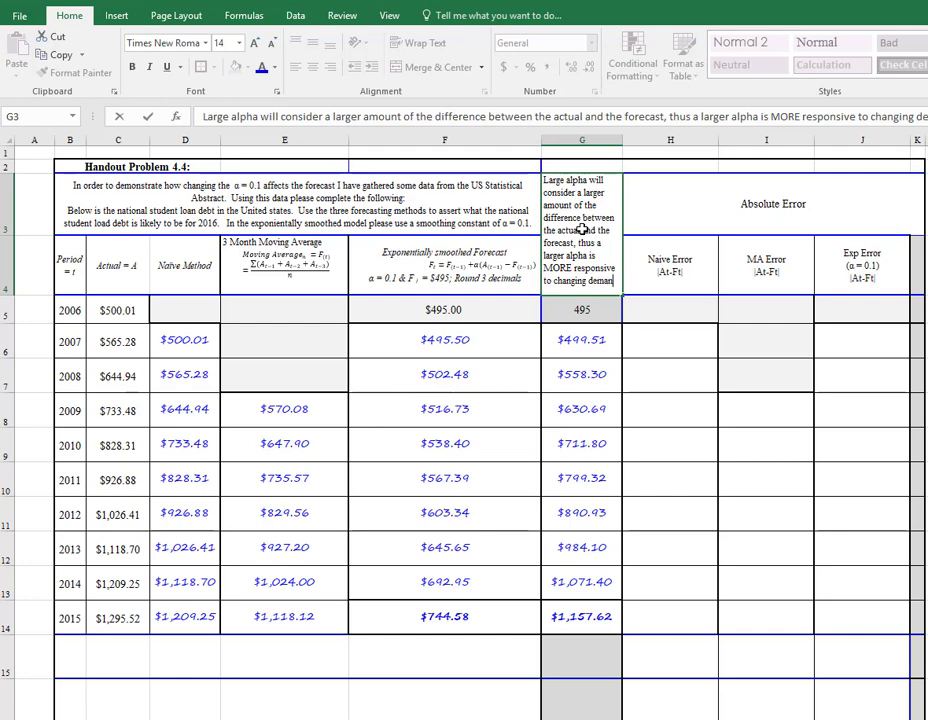
pyautogui.write('d.')
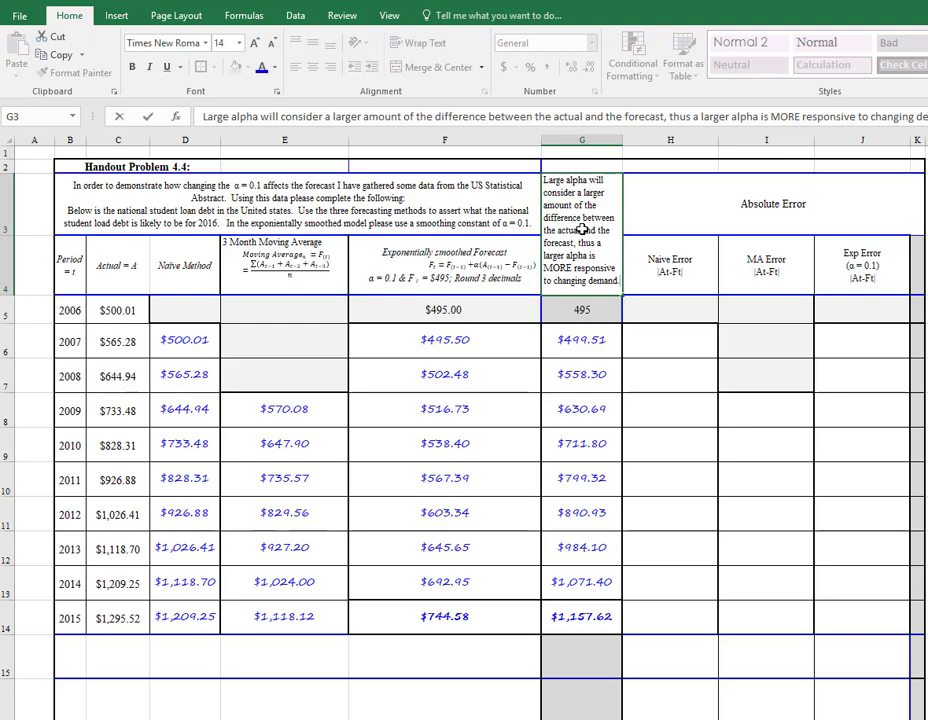
pyautogui.click(829, 478)
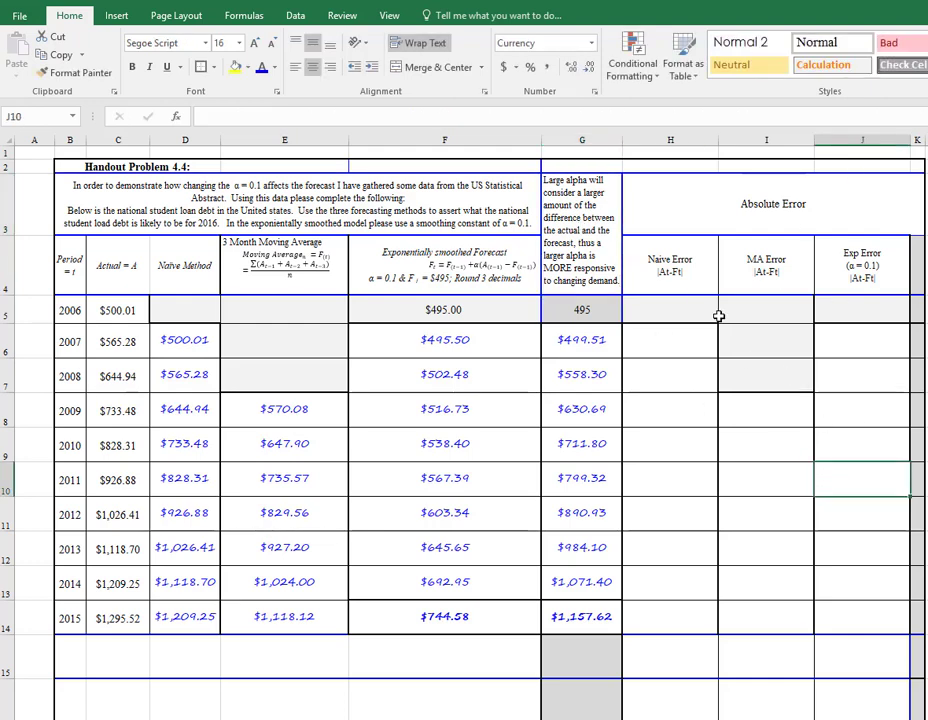
# Step: Enter the absolute error formula =ABS(C6-F6) in H6 of the Naive Error column
pyautogui.click(658, 346)
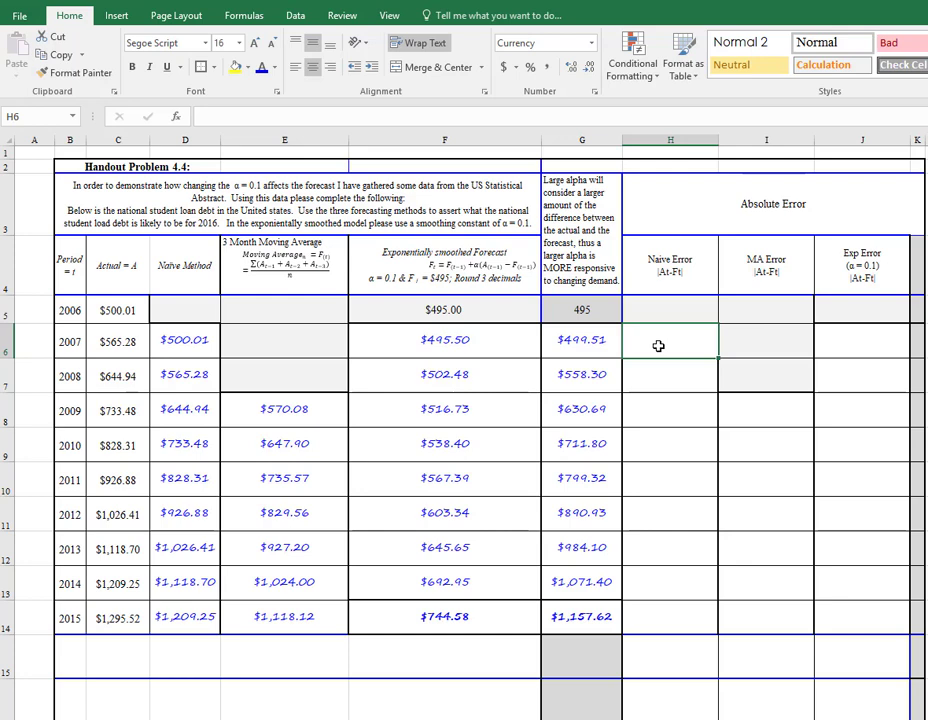
pyautogui.write('=')
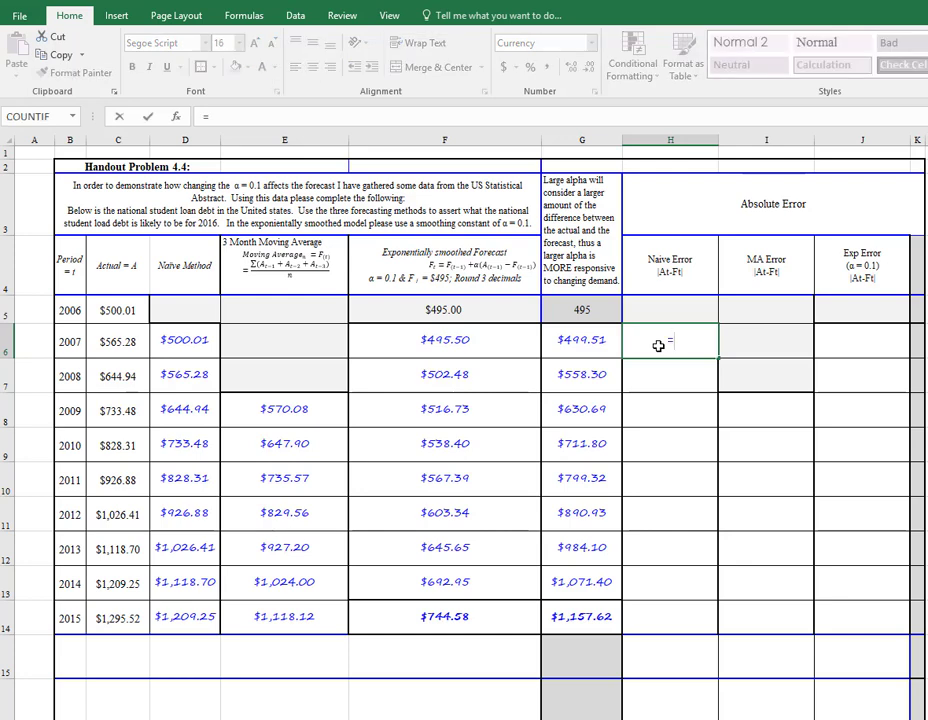
pyautogui.write('ABS')
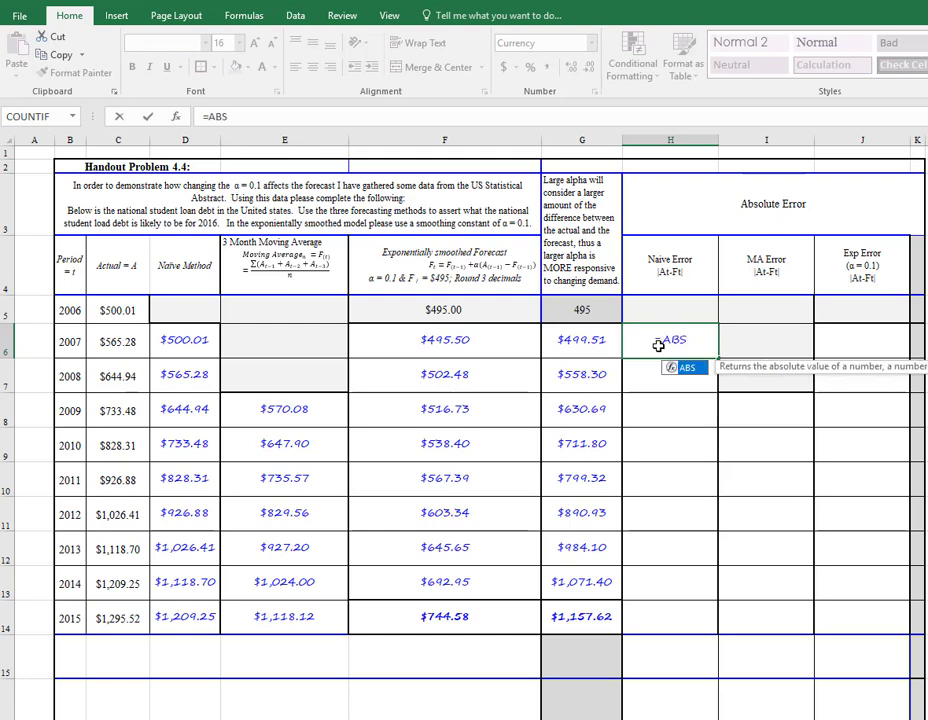
pyautogui.write('(')
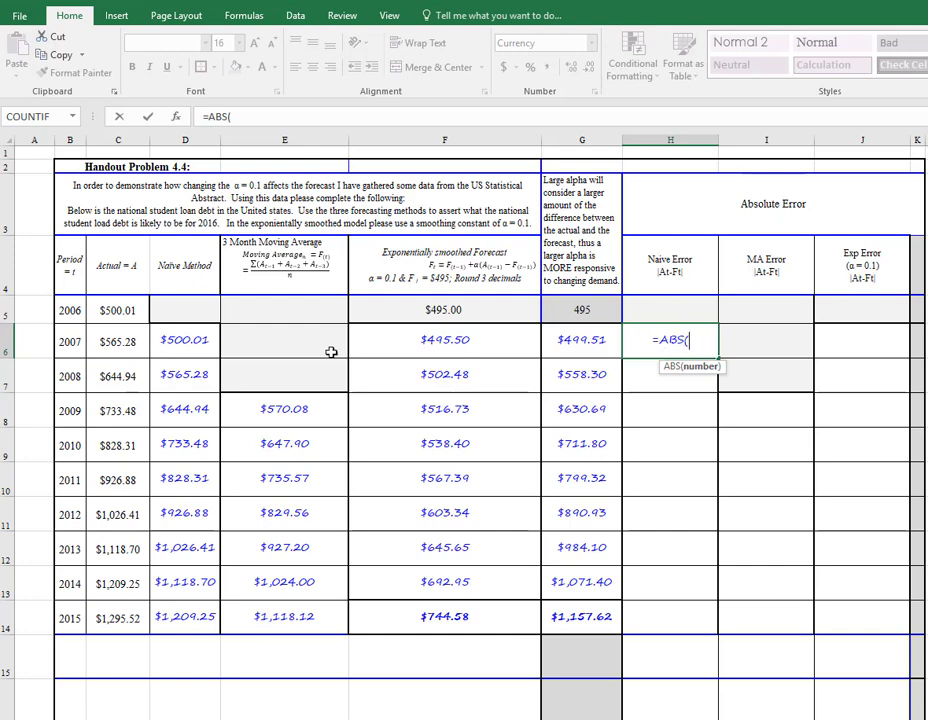
pyautogui.click(118, 341)
pyautogui.write('-')
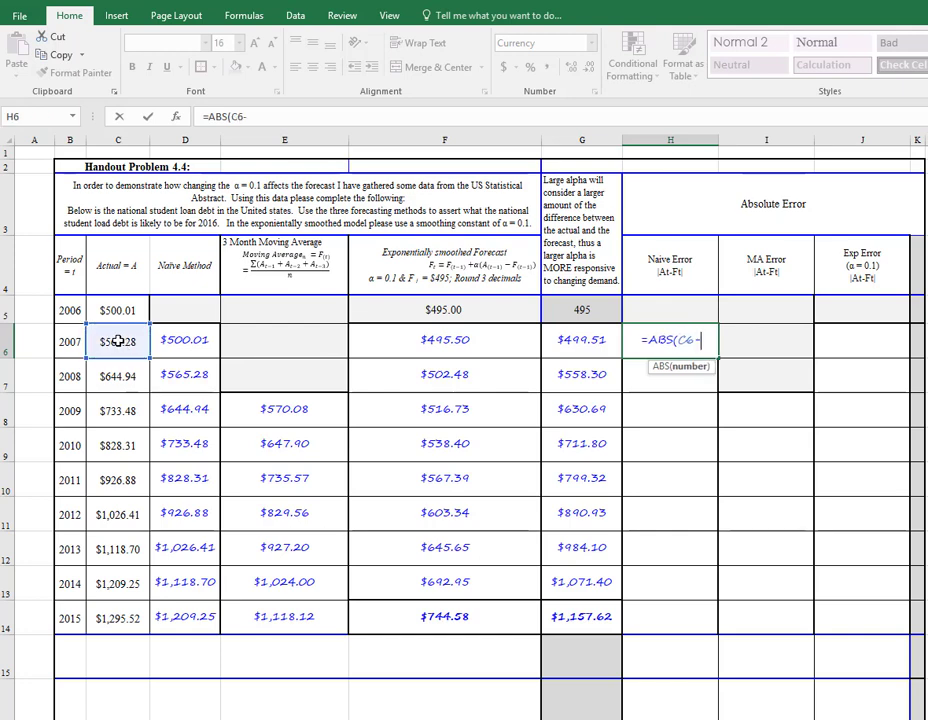
pyautogui.click(430, 343)
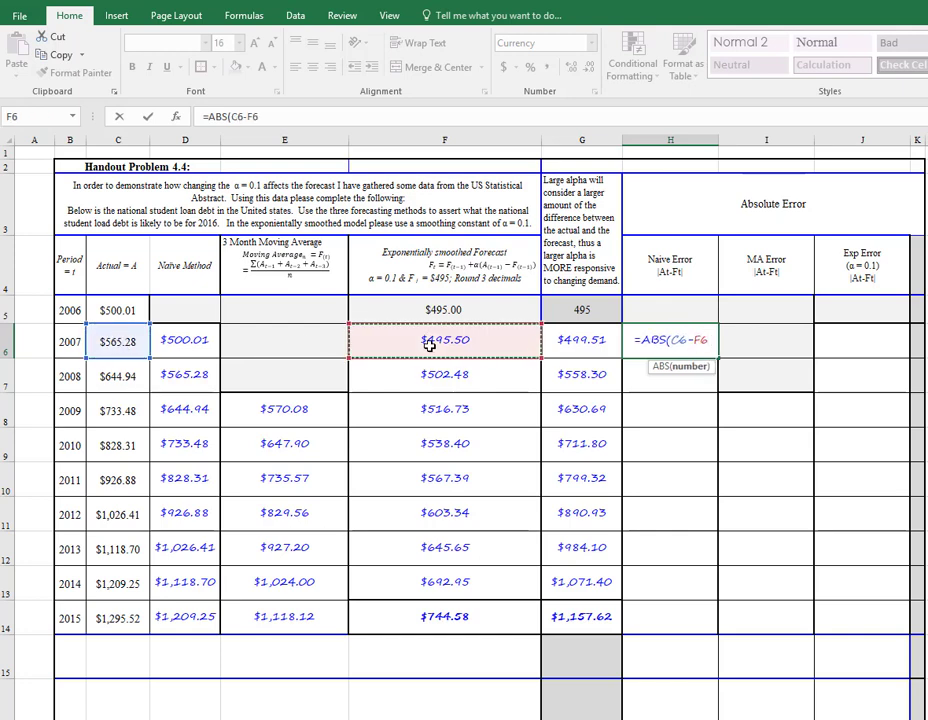
pyautogui.write(')')
pyautogui.press('Return')
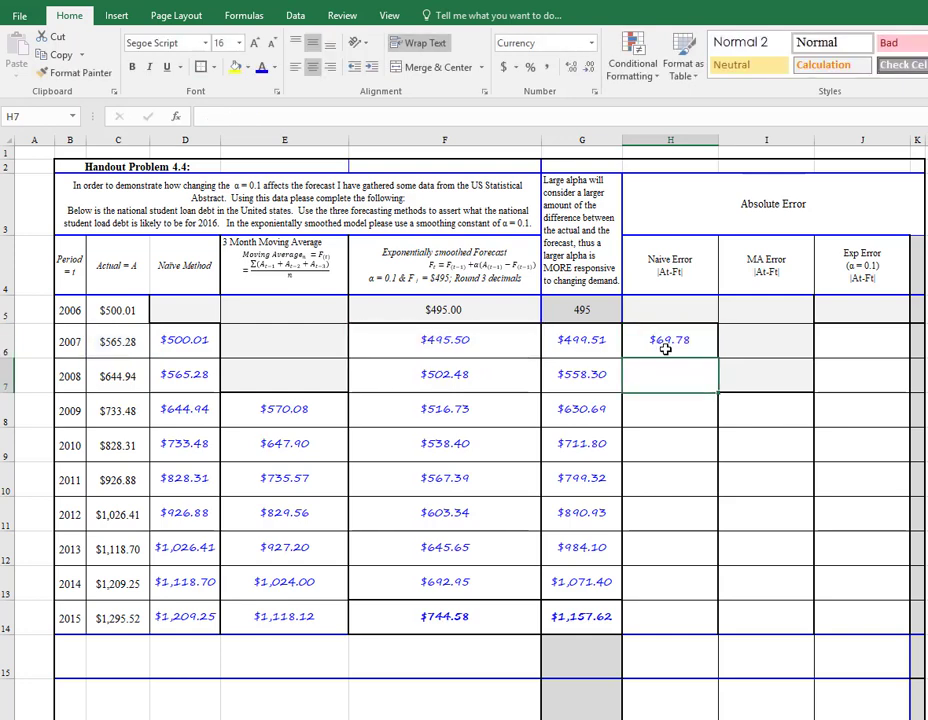
# Step: Copy the error formula from H6 down through H14 and check the references in H7
pyautogui.click(667, 347)
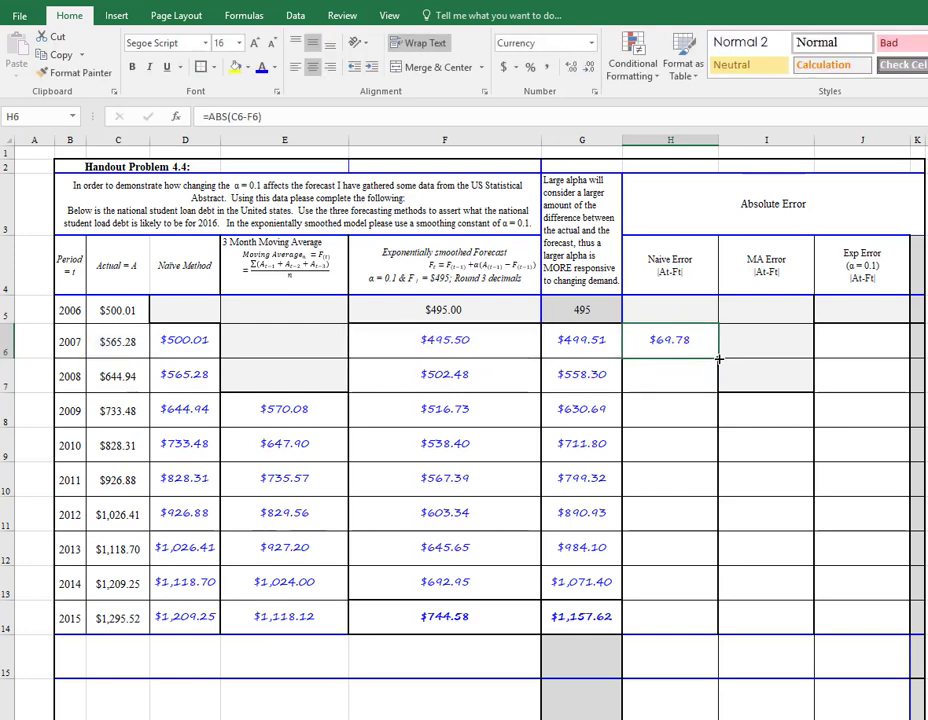
pyautogui.moveTo(713, 416); pyautogui.dragTo(706, 627)
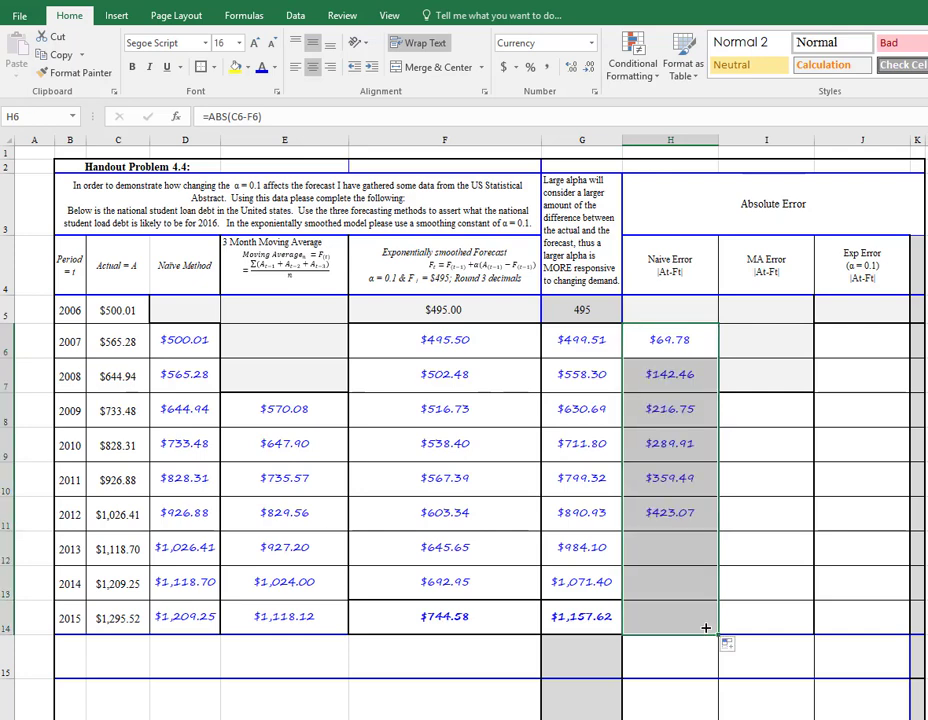
pyautogui.click(649, 373)
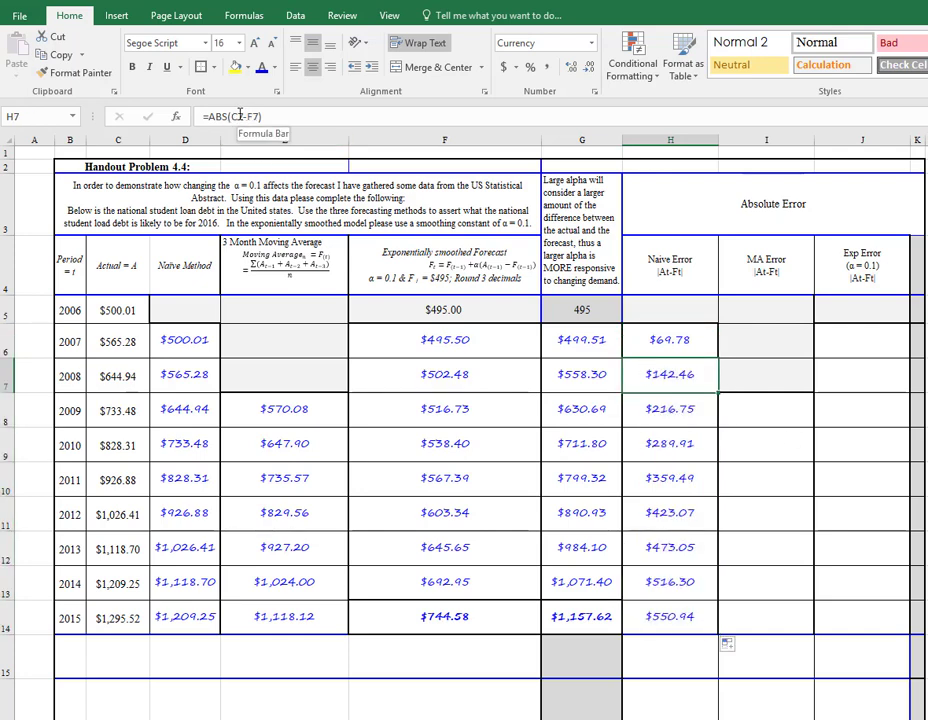
pyautogui.click(694, 414)
# Step: Enter =ABS(C8-E8) in I8 for the moving average's absolute error and copy it down through I14
pyautogui.click(762, 411)
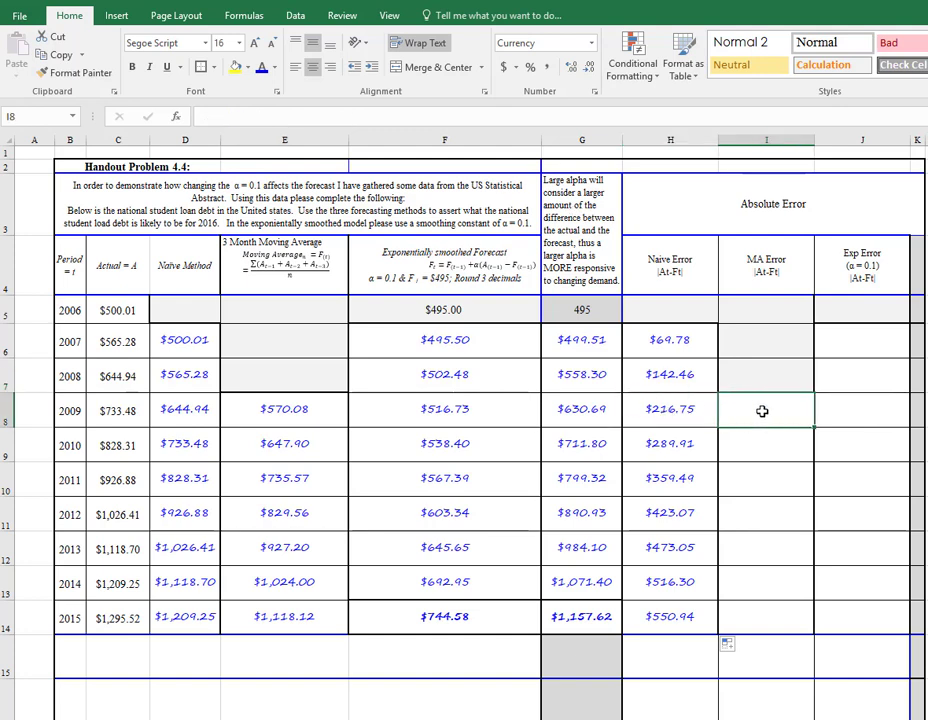
pyautogui.write('=abs')
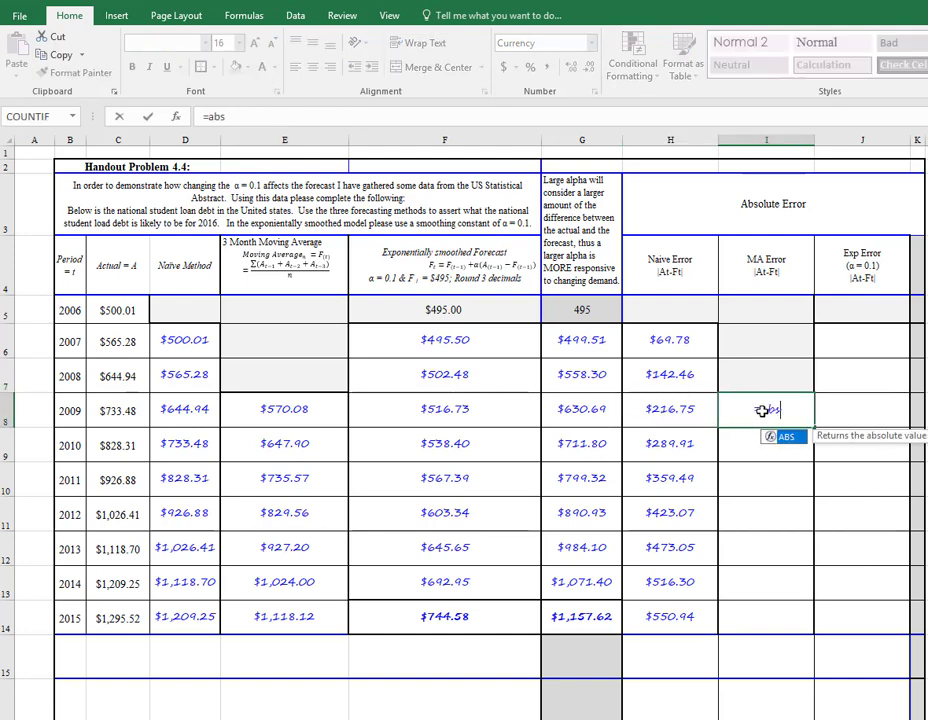
pyautogui.write('(')
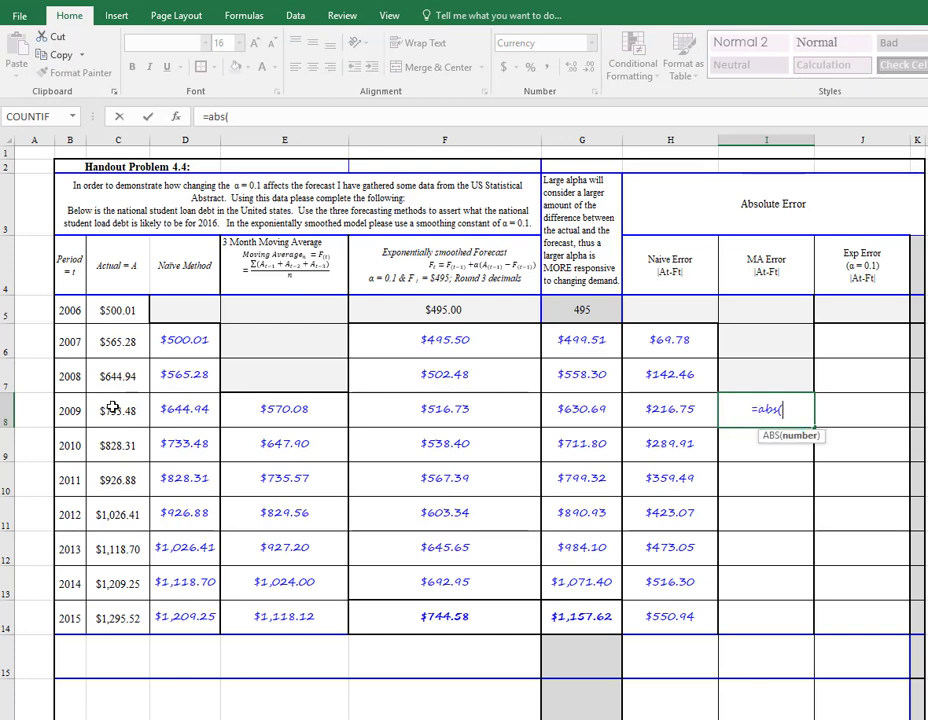
pyautogui.click(82, 409)
pyautogui.write('-')
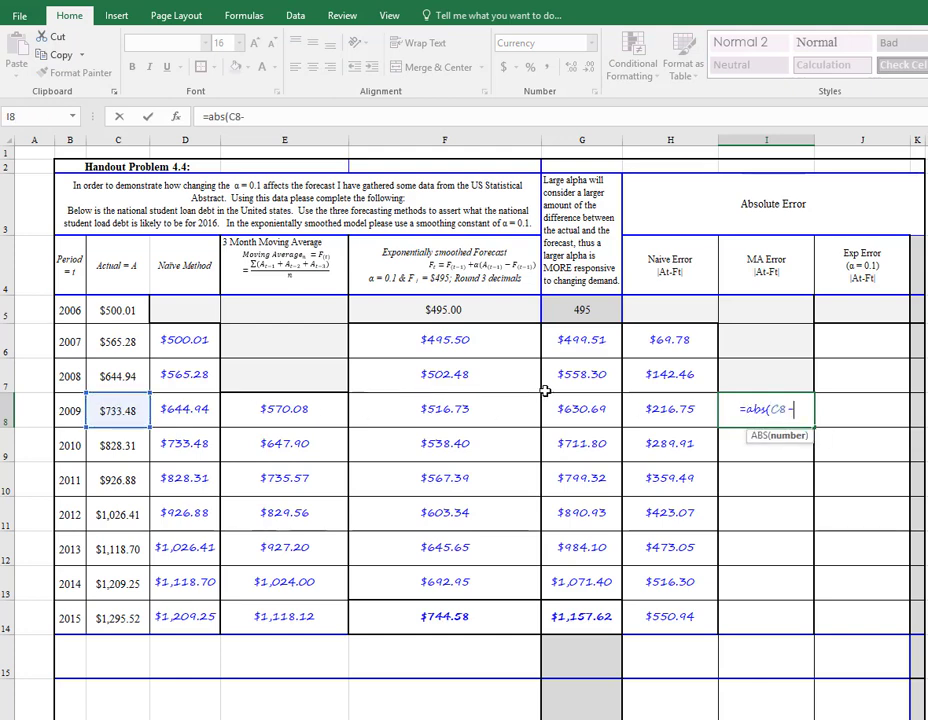
pyautogui.click(270, 408)
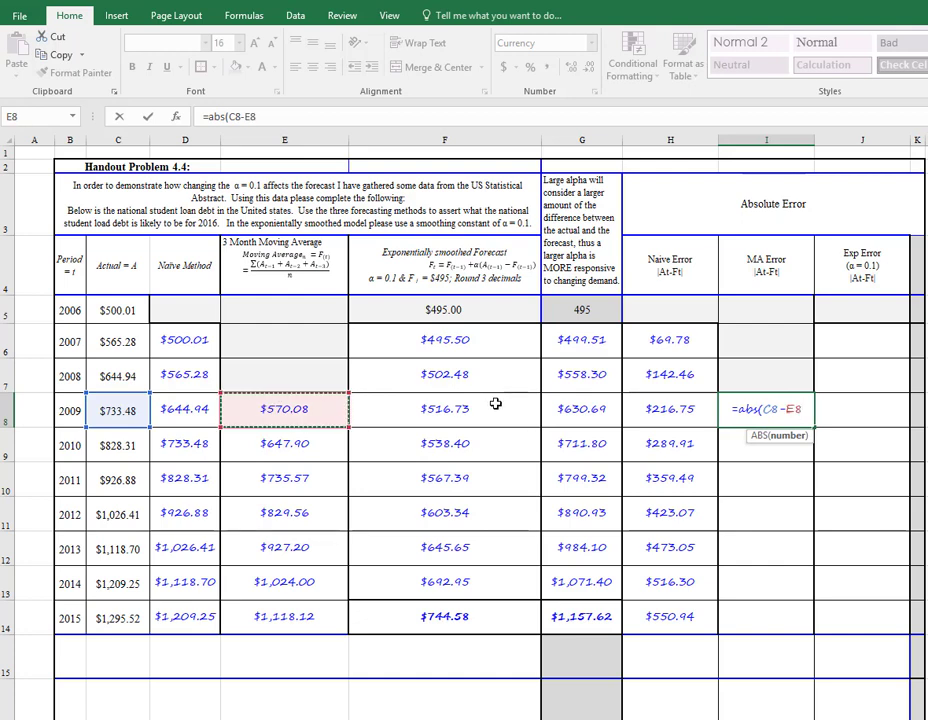
pyautogui.write(')')
pyautogui.press('Return')
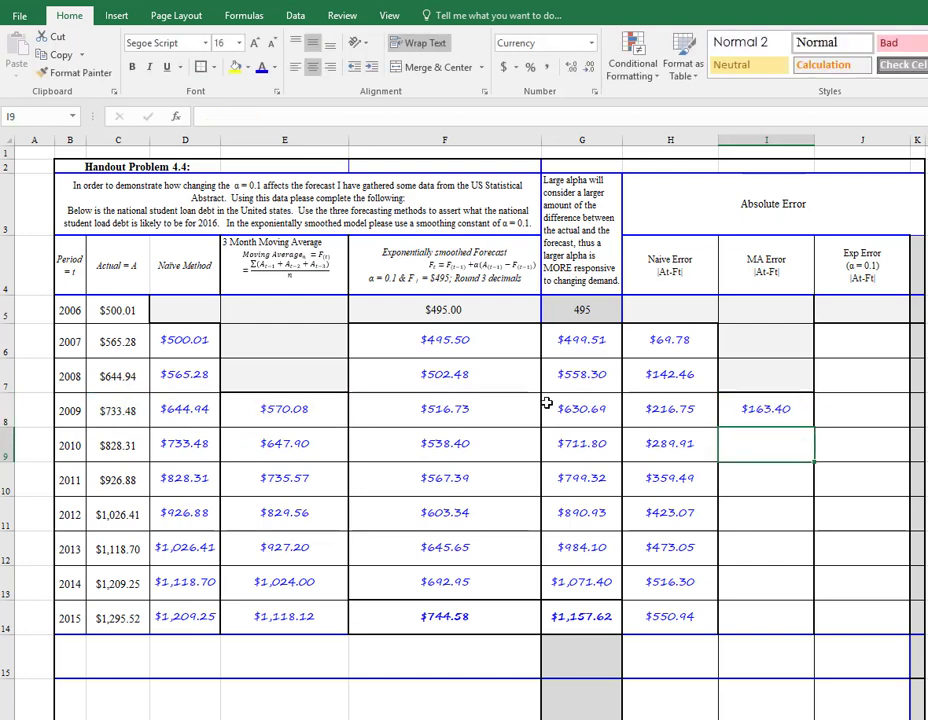
pyautogui.click(785, 413)
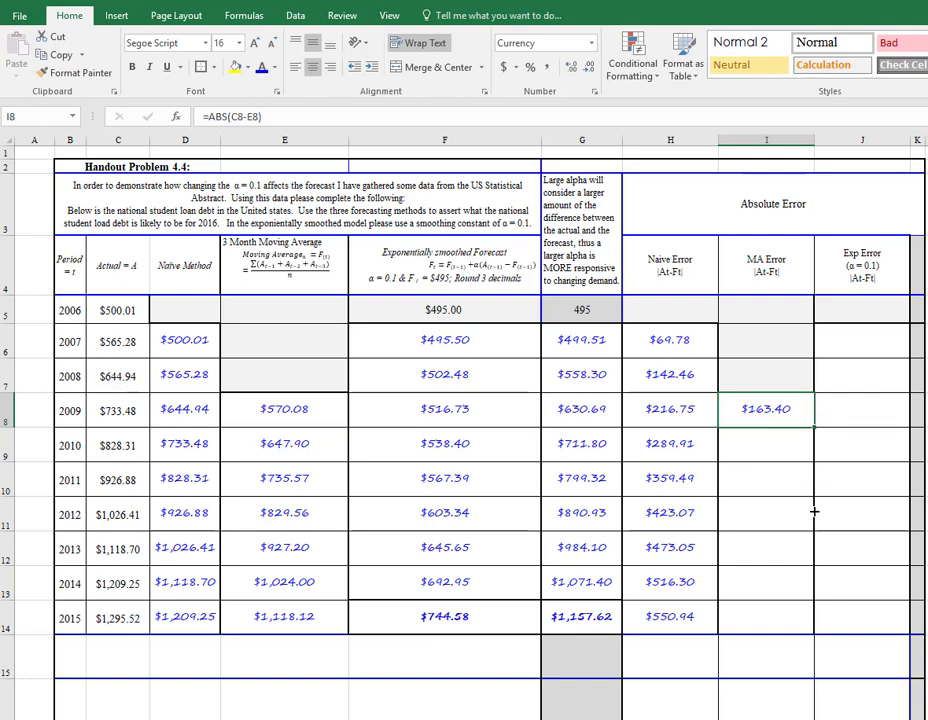
pyautogui.moveTo(814, 511); pyautogui.dragTo(810, 619)
# Step: Correct the naive error formula in H6 to =ABS(C6-D6) and copy it down through H14
pyautogui.click(651, 341)
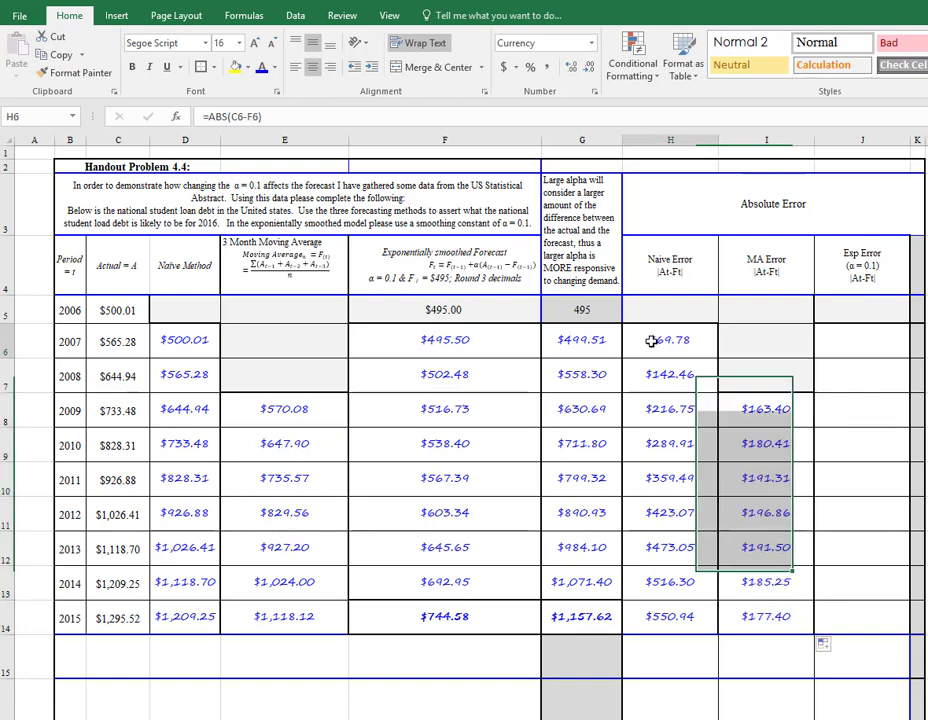
pyautogui.click(250, 112)
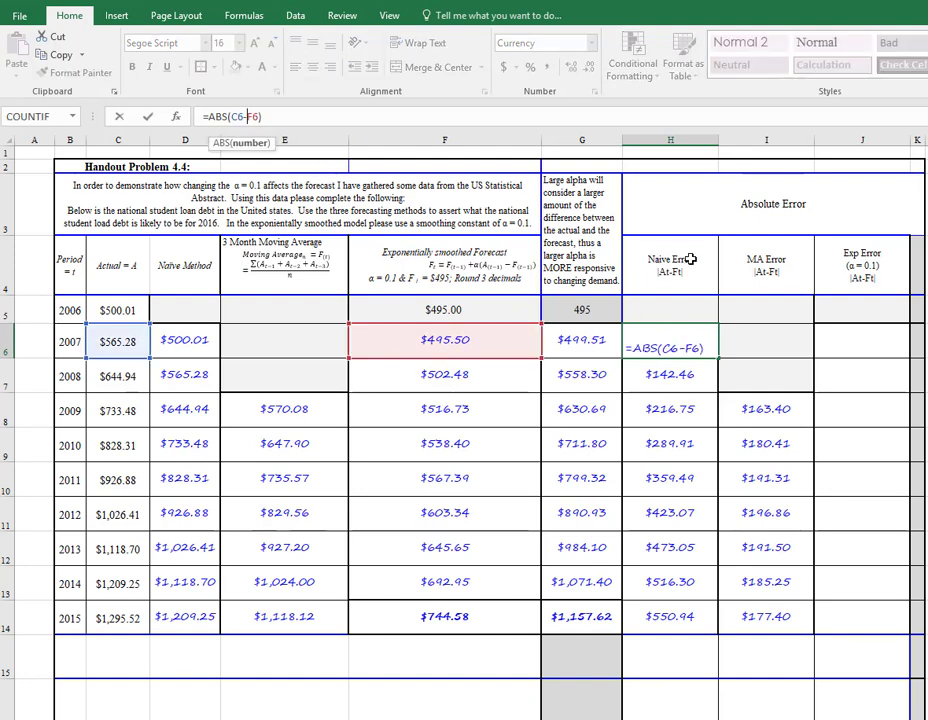
pyautogui.click(496, 358)
pyautogui.click(198, 355)
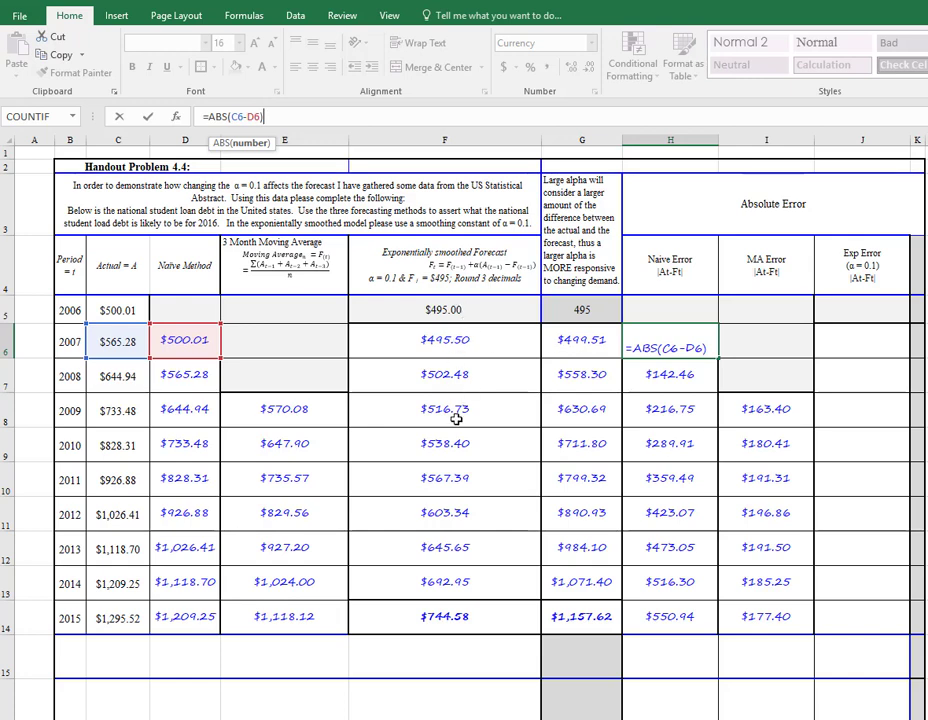
pyautogui.press('Return')
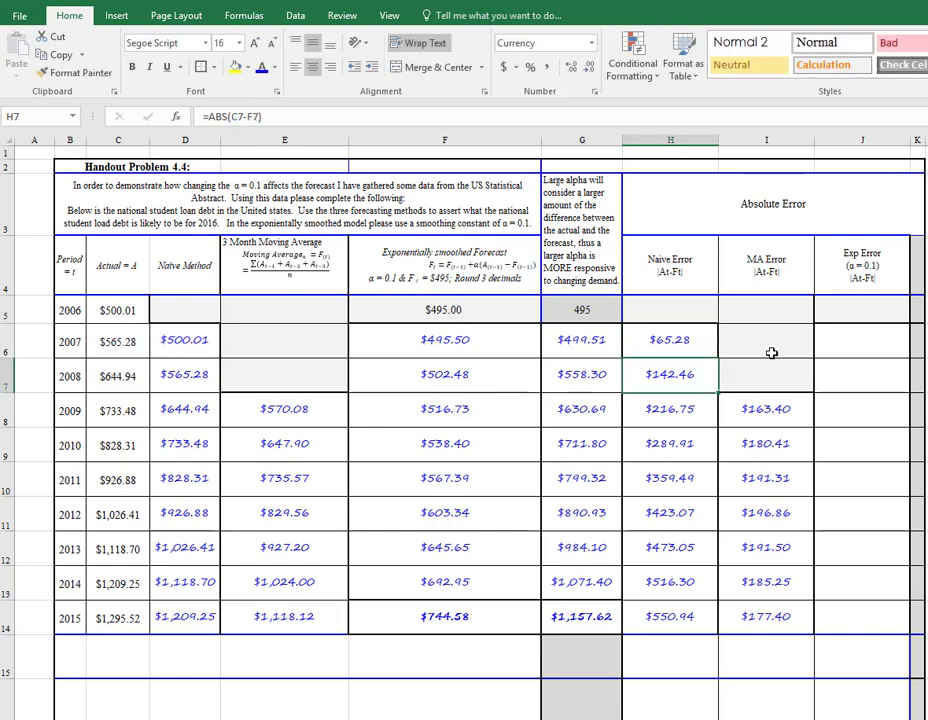
pyautogui.click(648, 340)
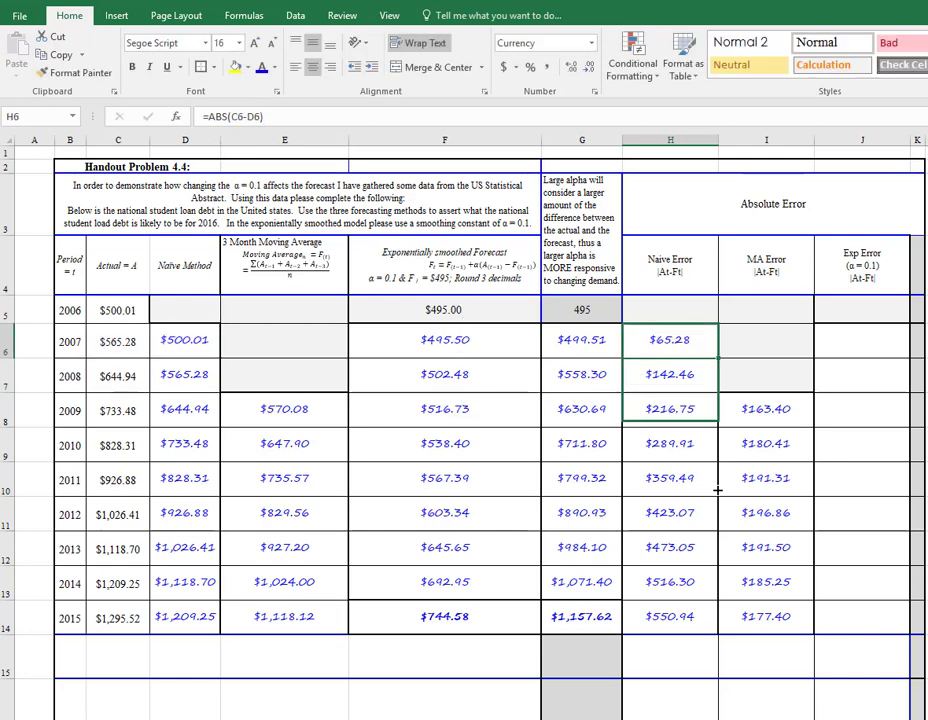
pyautogui.doubleClick(717, 357)
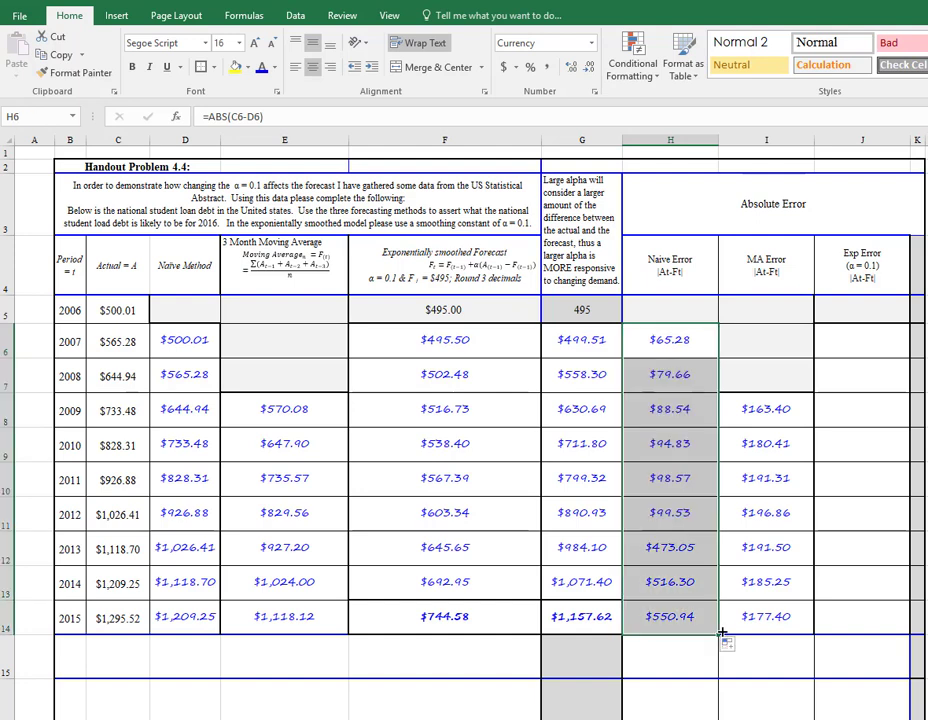
# Step: Check the cell references in the naive error formula in H6 and the moving average error formula in I8
pyautogui.click(669, 341)
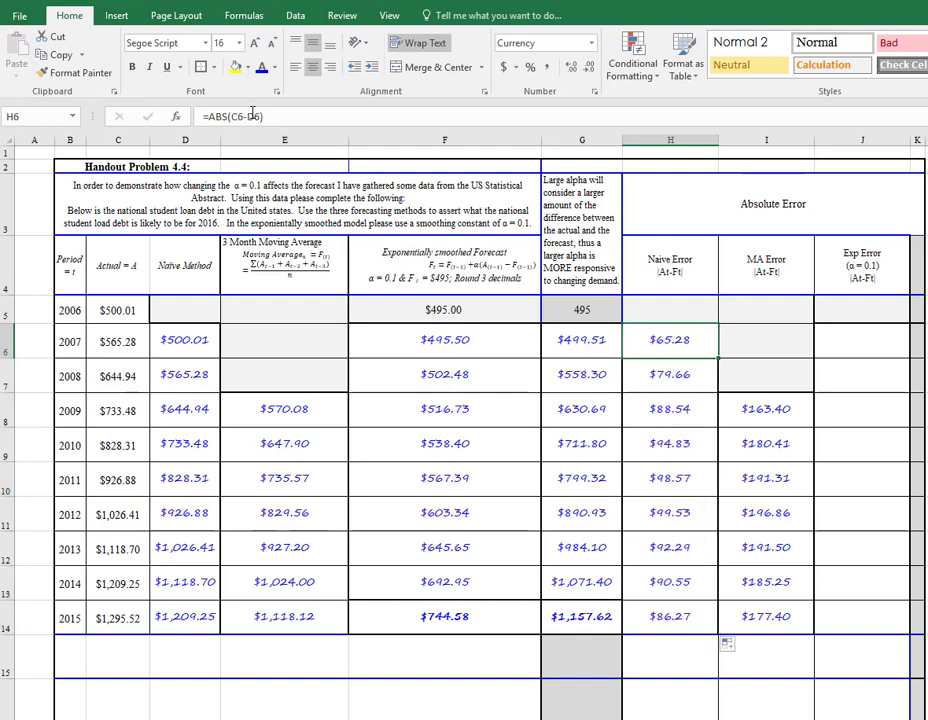
pyautogui.press('F2')
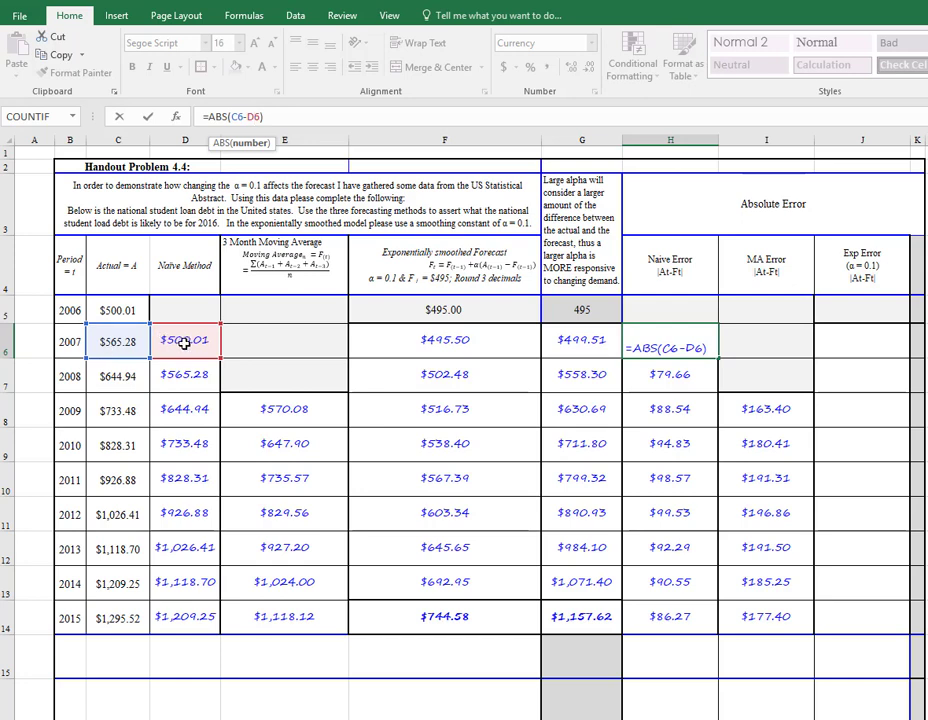
pyautogui.press('Return')
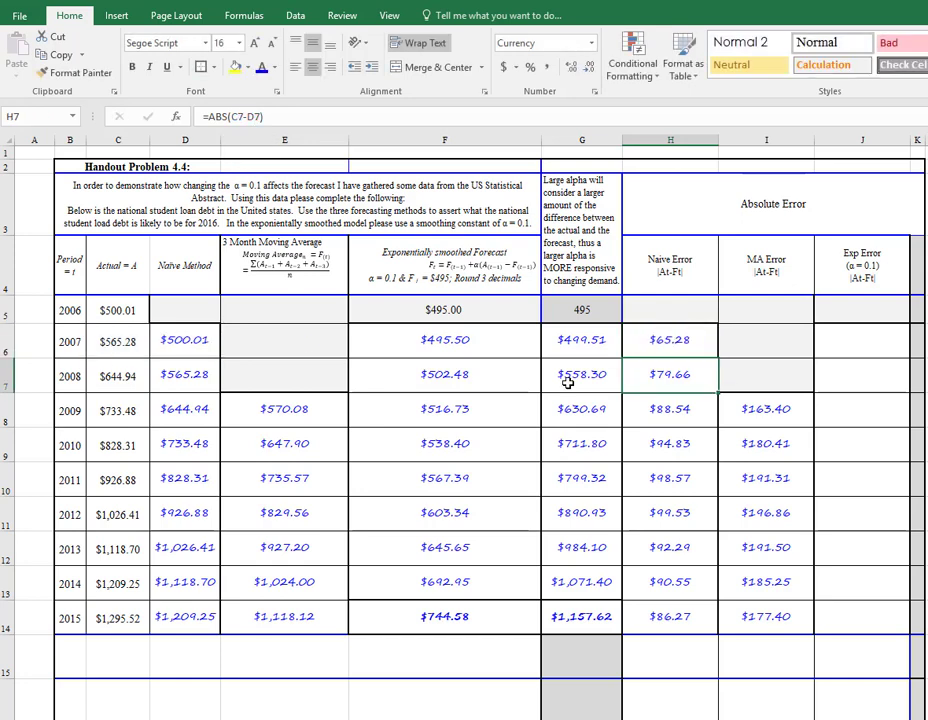
pyautogui.click(765, 409)
pyautogui.press('F2')
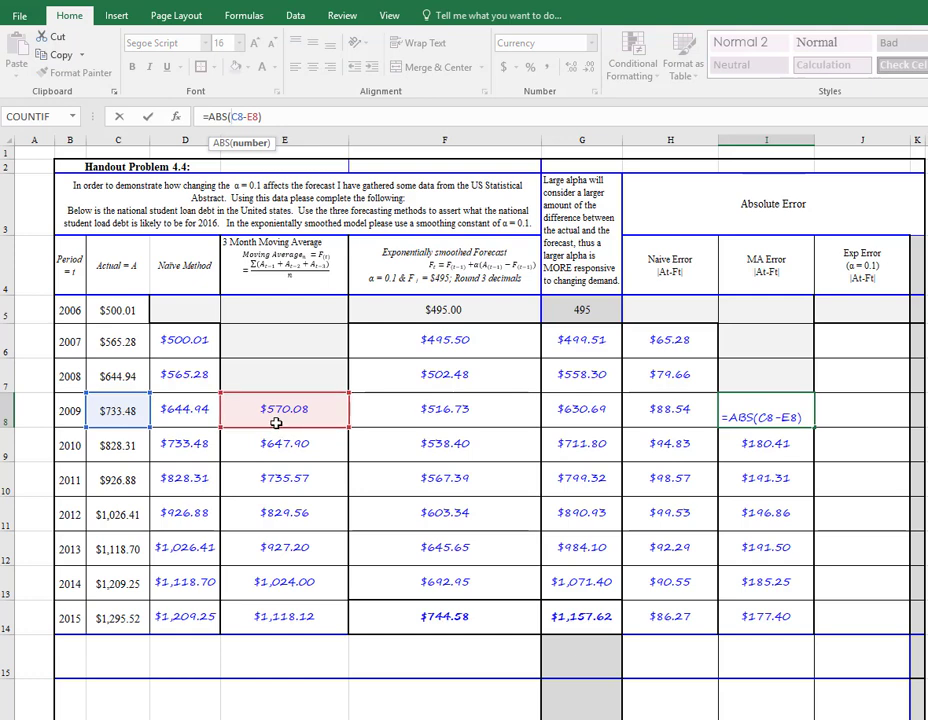
pyautogui.press('Return')
# Step: Enter =ABS(C6-F6) in J6 for the exponential smoothing error and copy it down through J14
pyautogui.click(851, 337)
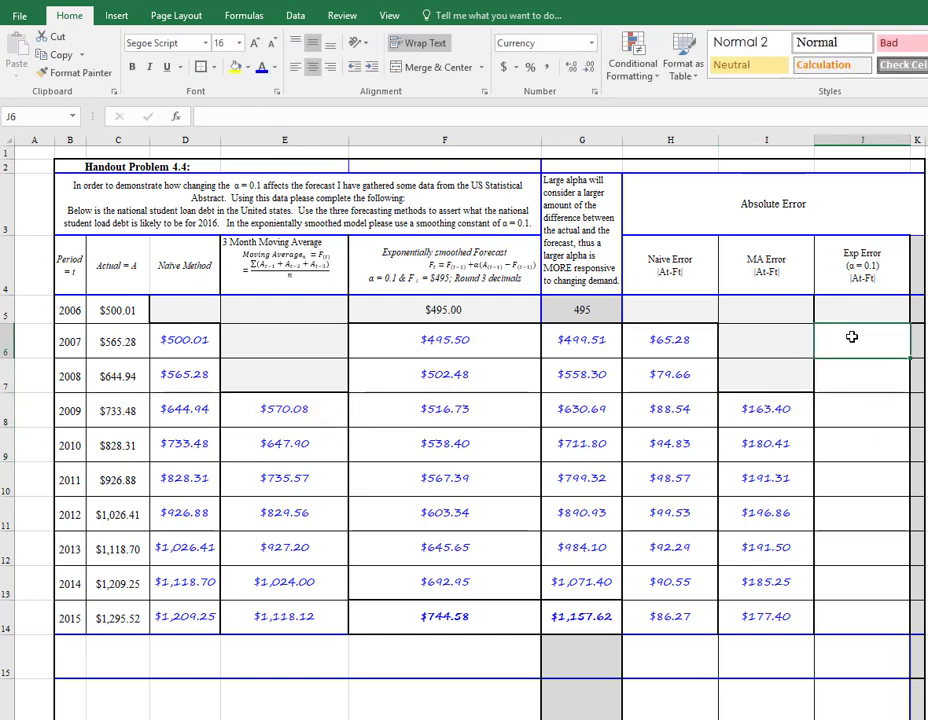
pyautogui.write('=')
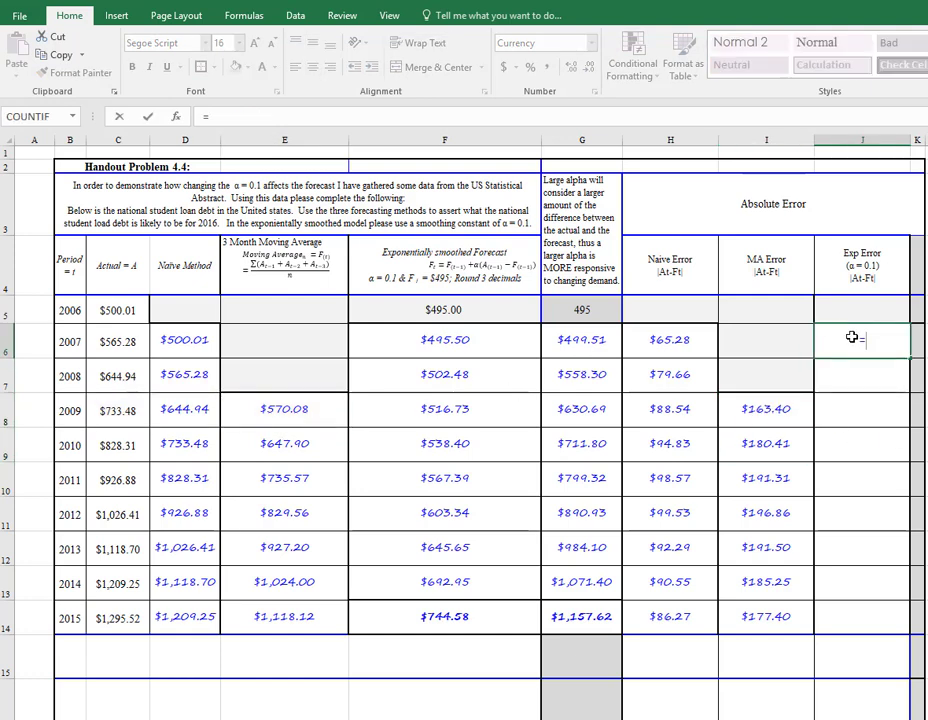
pyautogui.write('abs(')
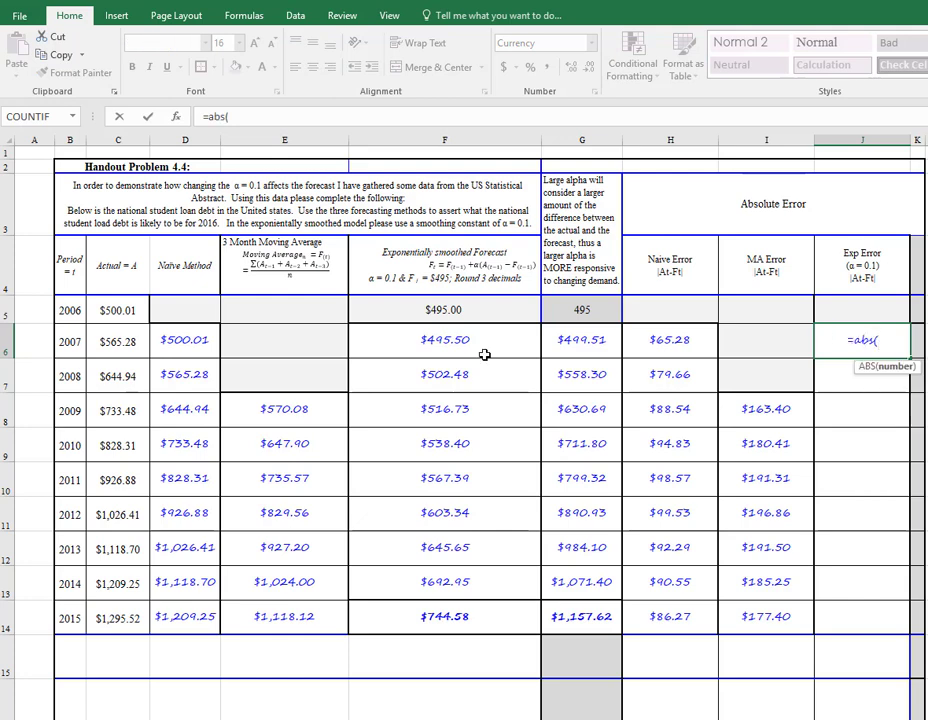
pyautogui.click(114, 342)
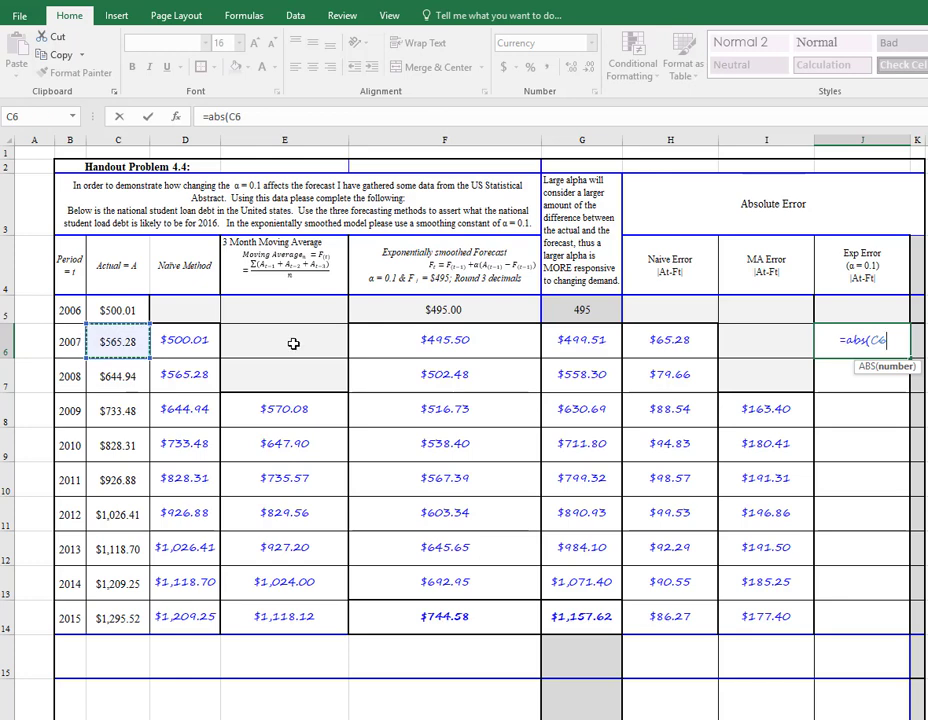
pyautogui.write('-')
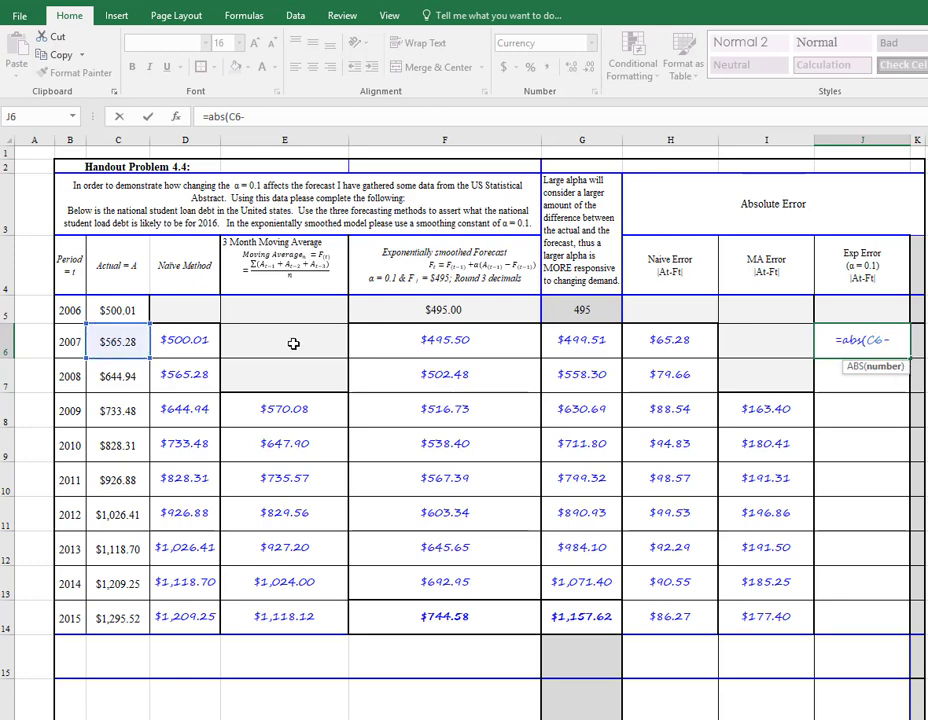
pyautogui.click(453, 342)
pyautogui.write(')')
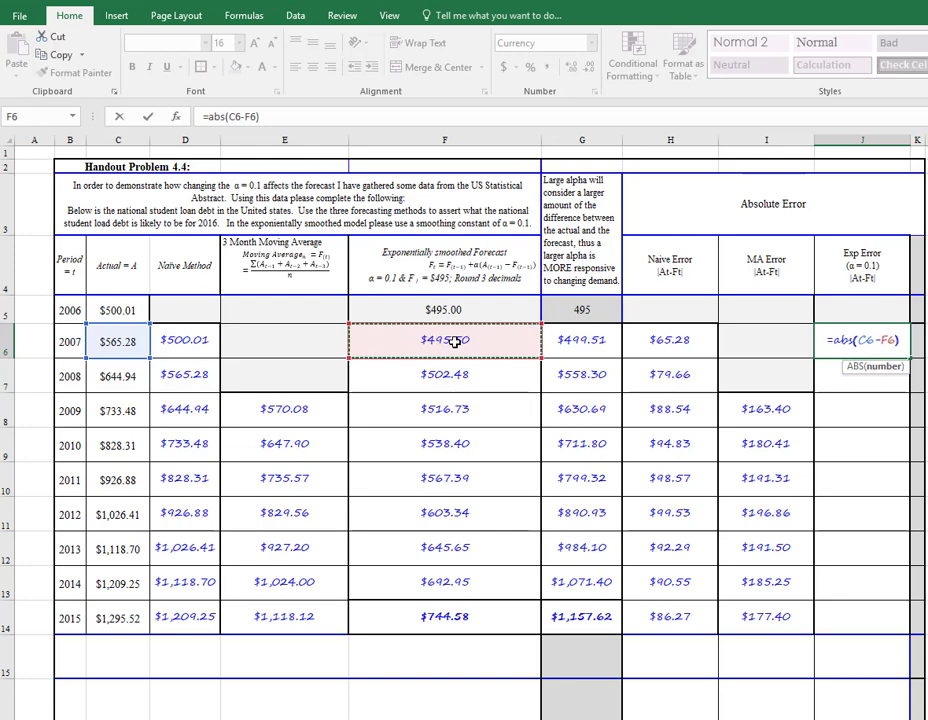
pyautogui.press('Return')
pyautogui.click(888, 346)
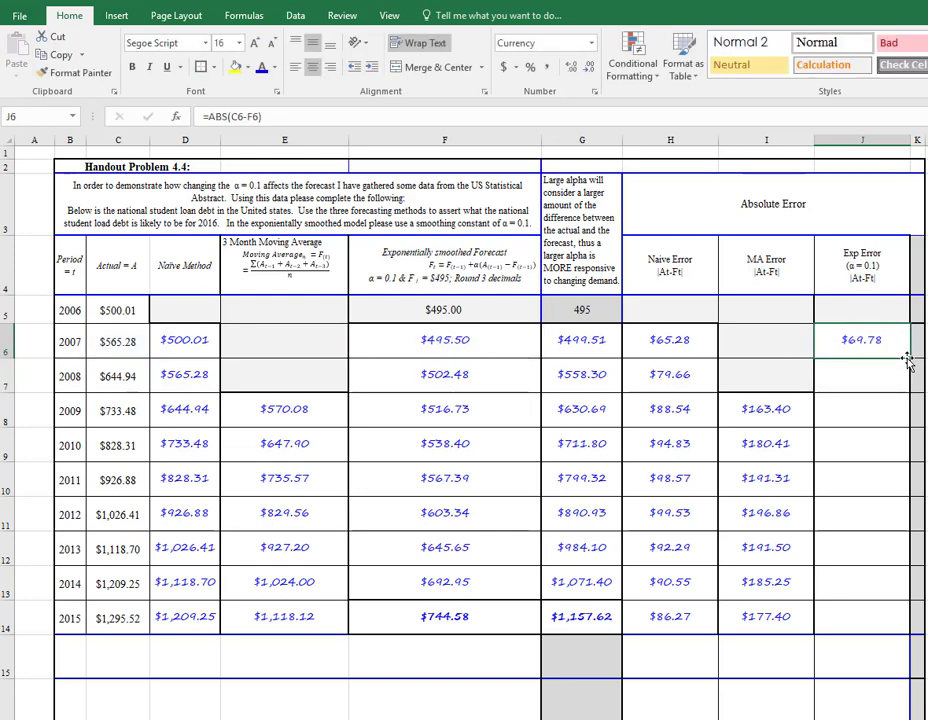
pyautogui.moveTo(910, 357); pyautogui.dragTo(908, 630)
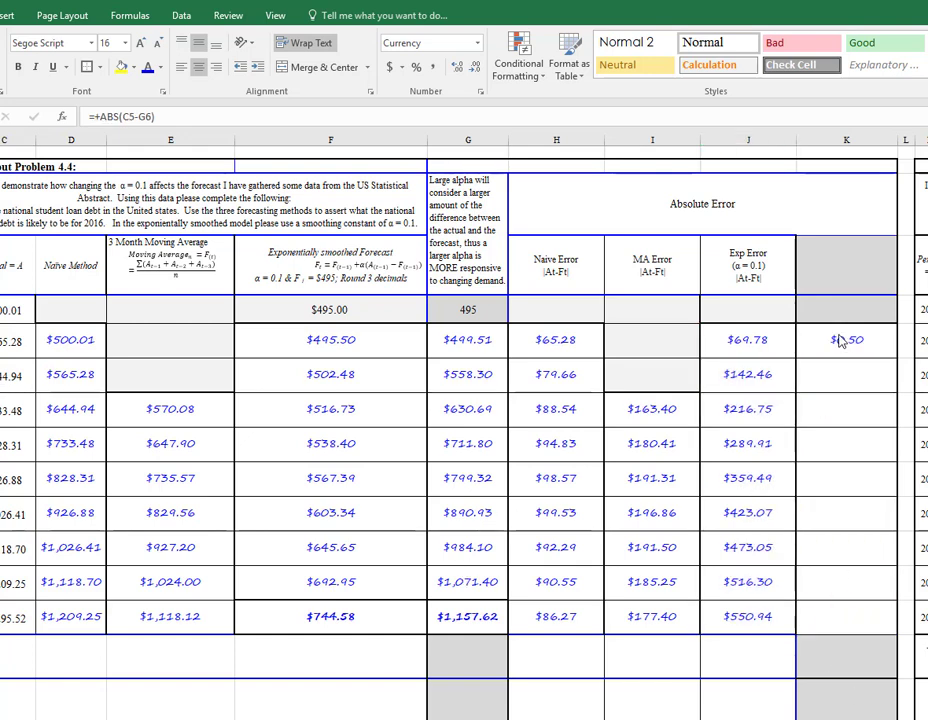
# Step: Correct the error formula in K6 to =+ABS(C6-G6) and copy it down through K14
pyautogui.click(840, 341)
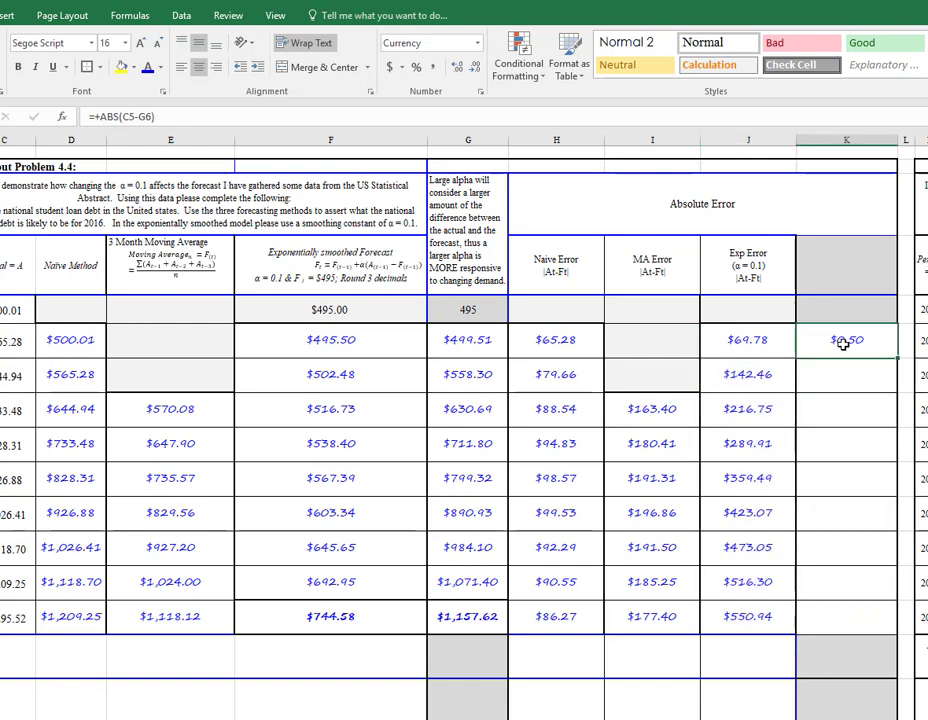
pyautogui.click(123, 116)
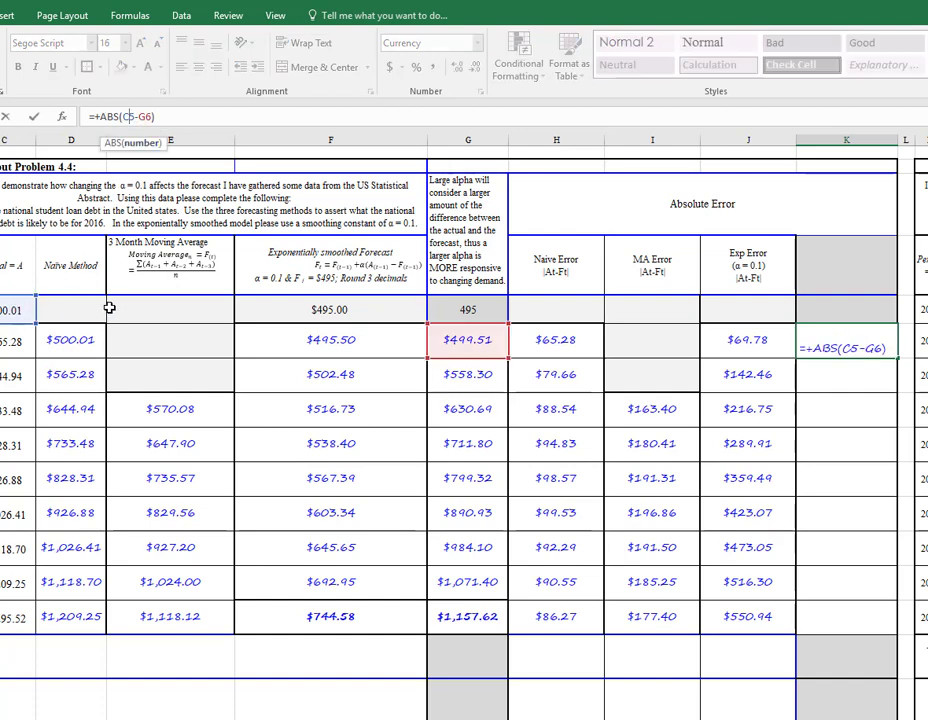
pyautogui.moveTo(8, 325); pyautogui.dragTo(8, 350)
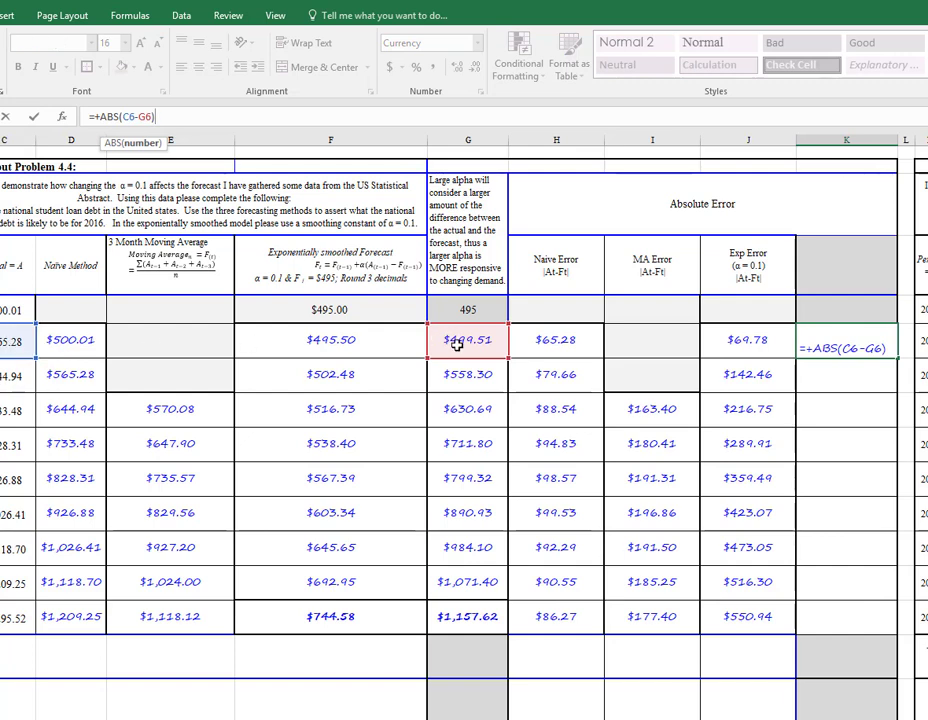
pyautogui.press('Return')
pyautogui.click(842, 343)
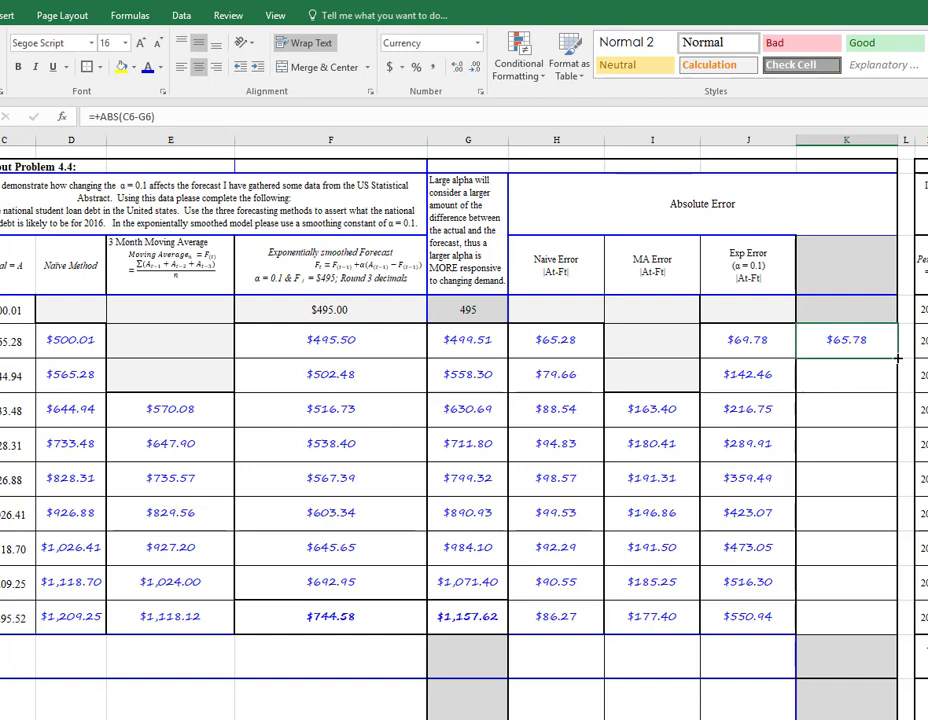
pyautogui.moveTo(897, 357); pyautogui.dragTo(887, 628)
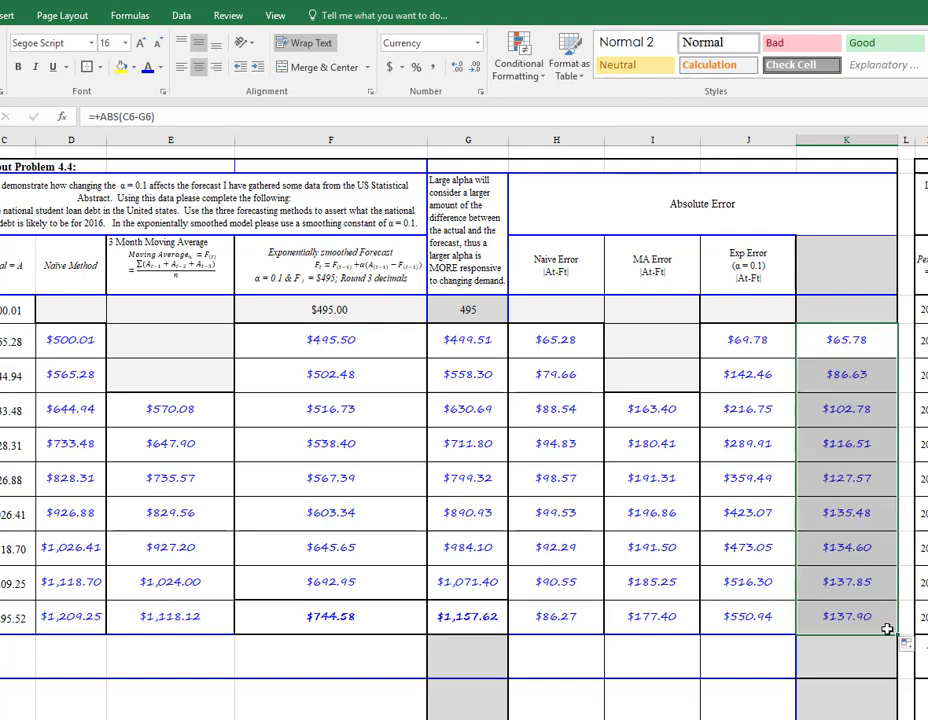
# Step: Average the naive errors in H15 with =AVERAGE(H6:H14) and format the result in blue 24-point Segoe Script
pyautogui.click(549, 653)
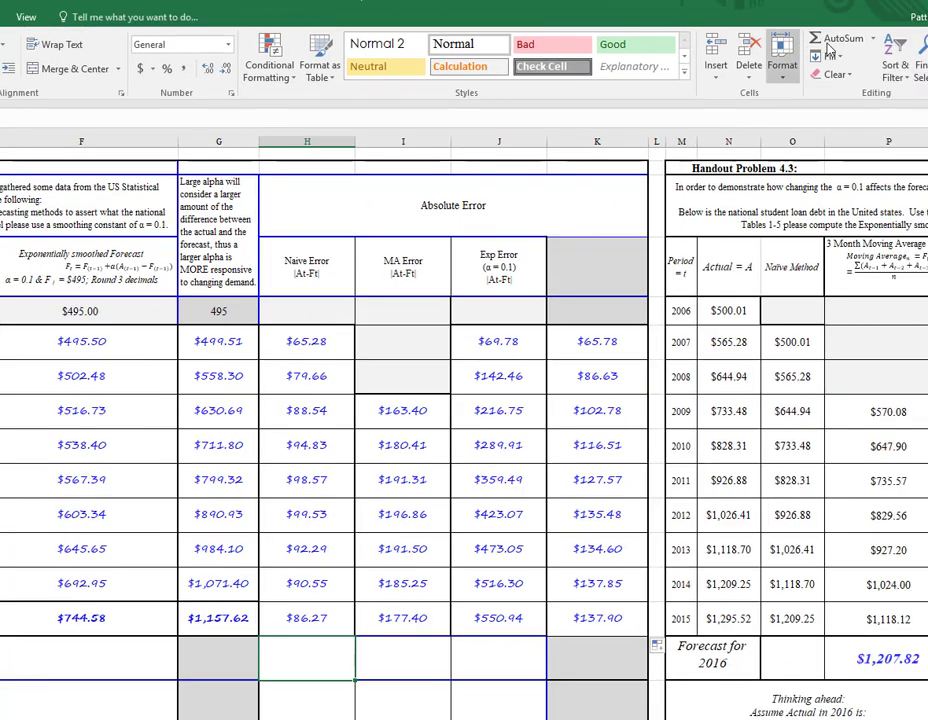
pyautogui.click(872, 40)
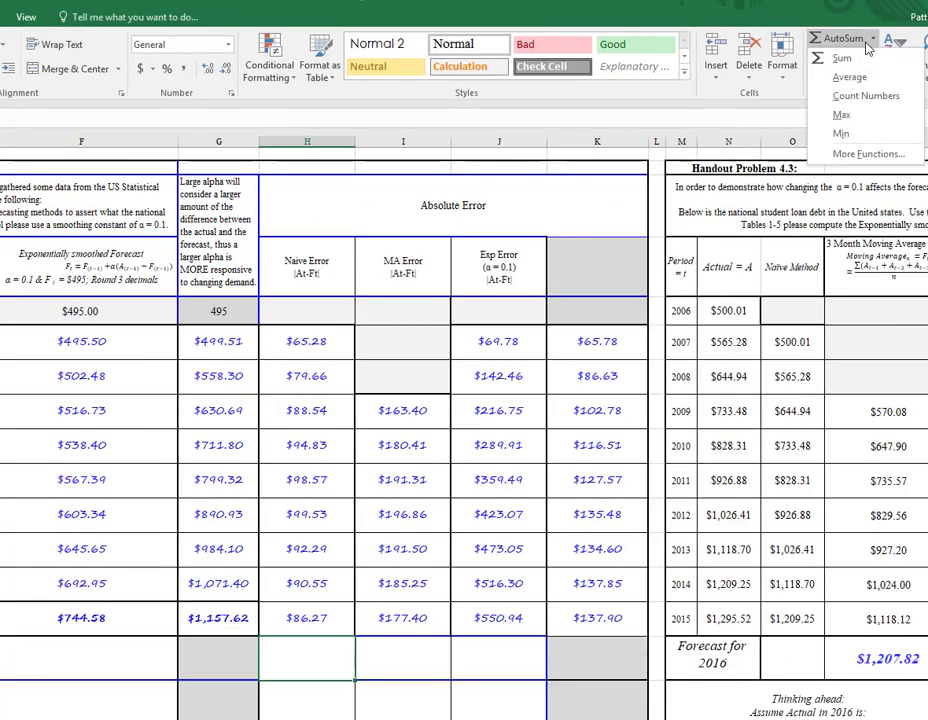
pyautogui.click(849, 77)
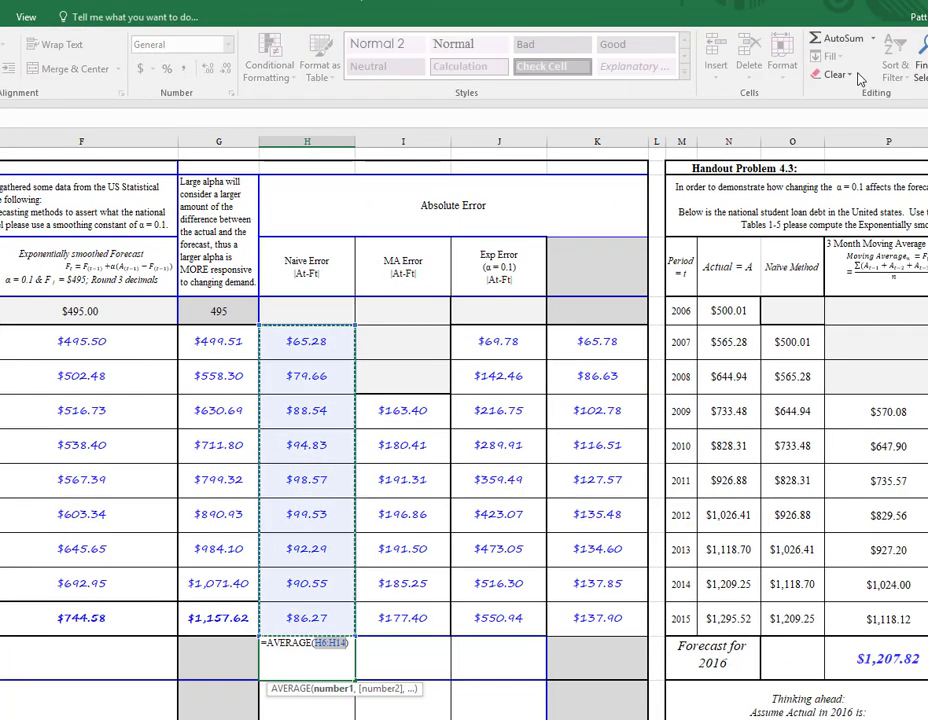
pyautogui.press('Return')
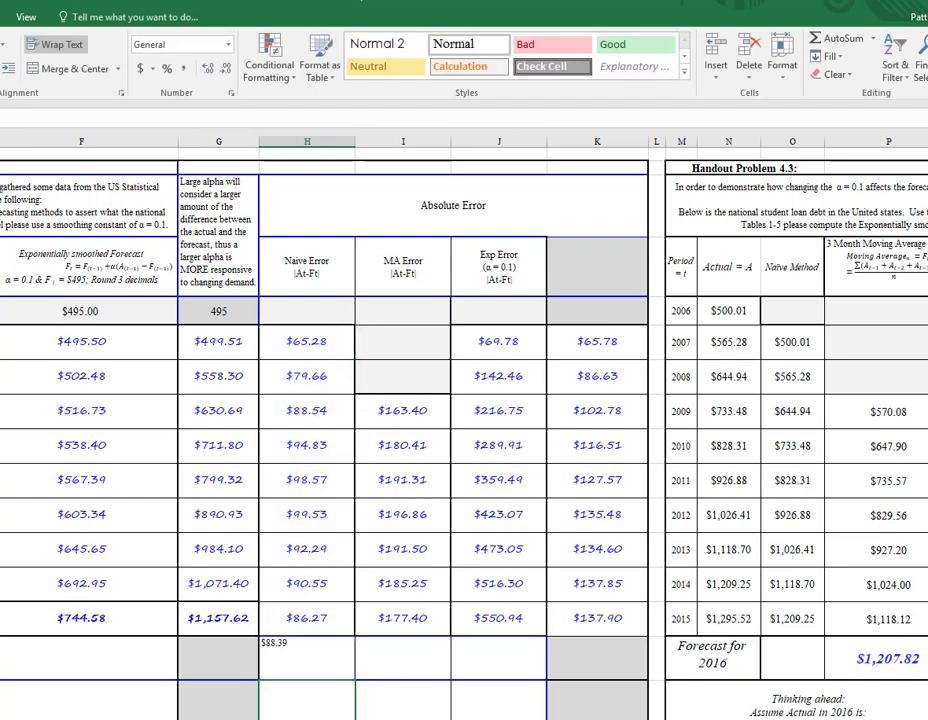
pyautogui.click(307, 655)
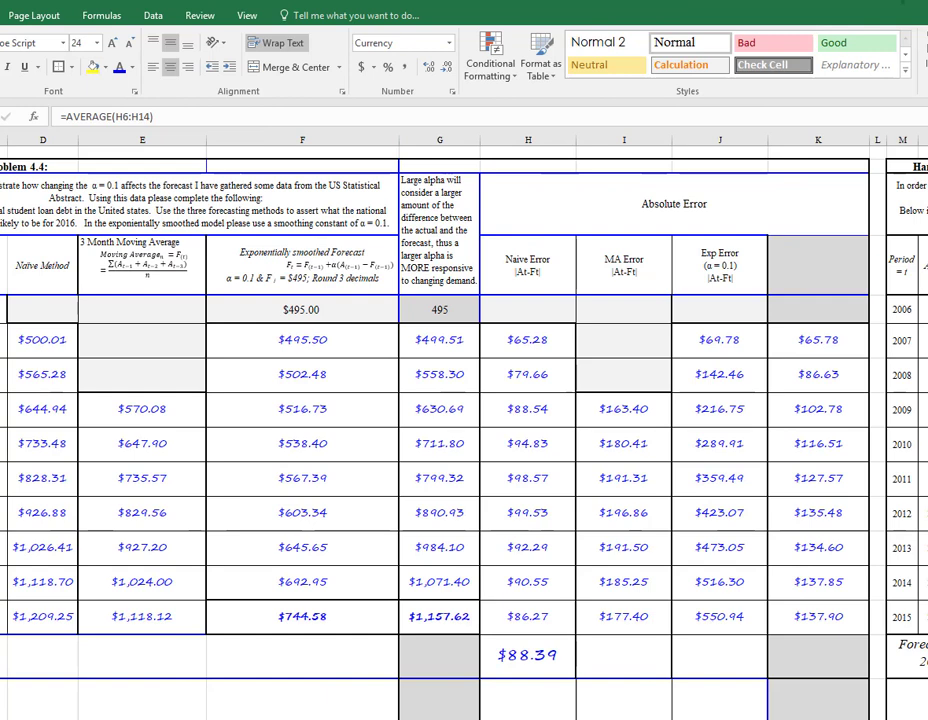
# Step: Average the moving average errors in I15 with =AVERAGE(I8:I14) and set the cell's font size to 22
pyautogui.click(621, 652)
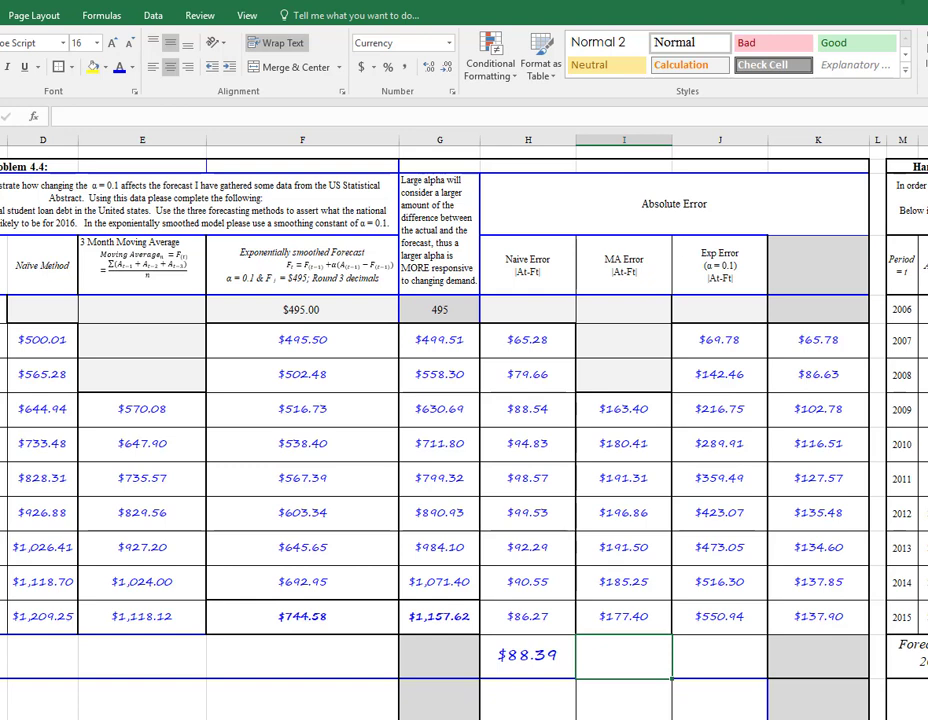
pyautogui.write('=AVERAGE(I8:I14)')
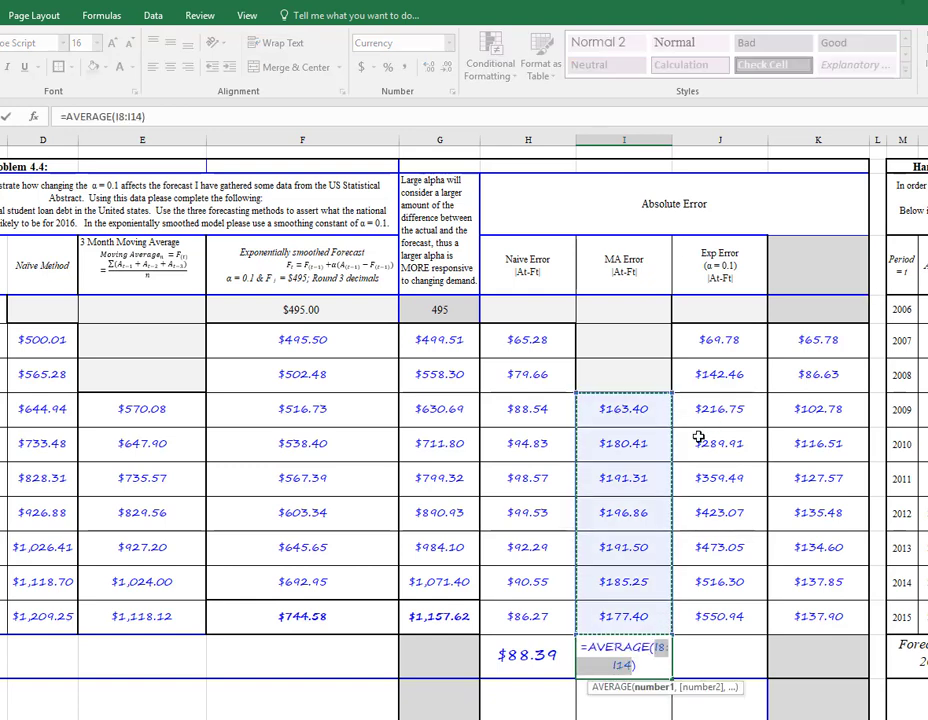
pyautogui.press('Return')
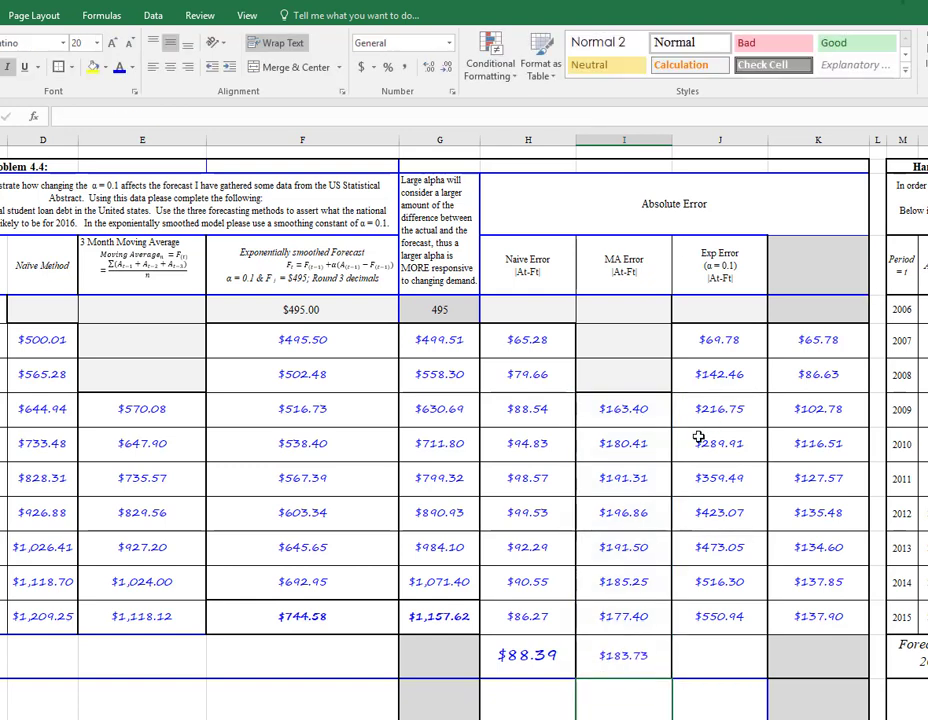
pyautogui.click(615, 656)
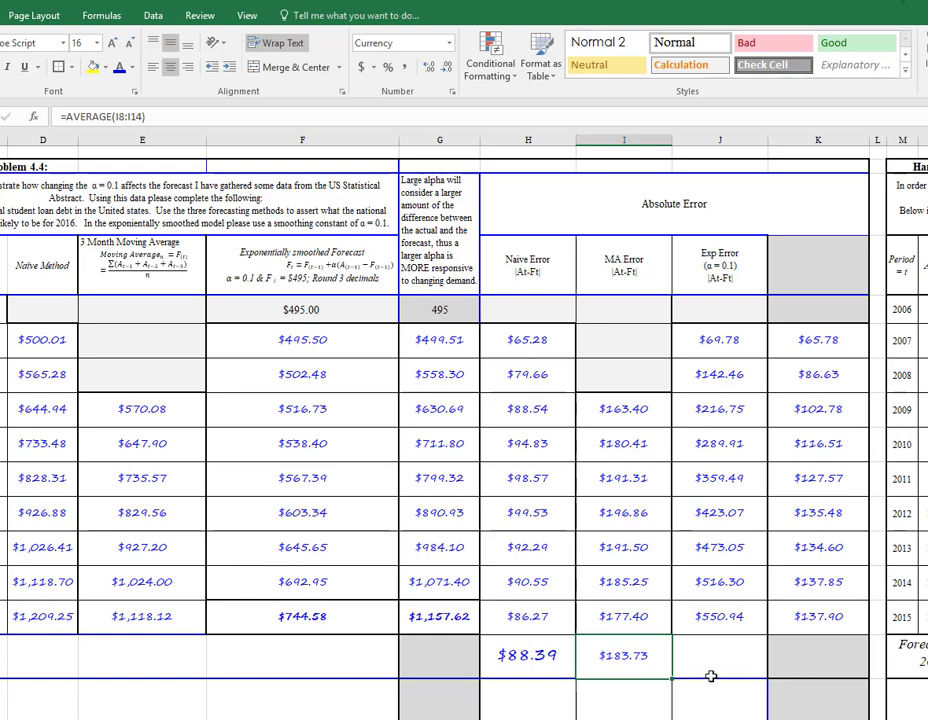
pyautogui.click(96, 43)
pyautogui.click(78, 196)
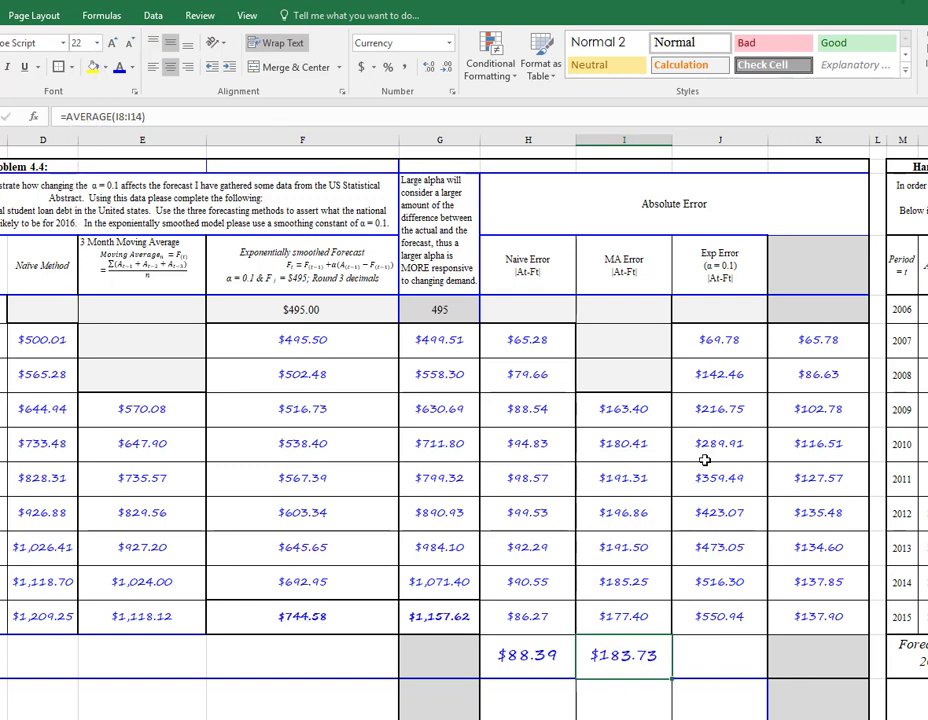
# Step: Average the exponential smoothing errors in J15 with =AVERAGE(J6:J14) and apply the formatting of I15 to it
pyautogui.click(703, 652)
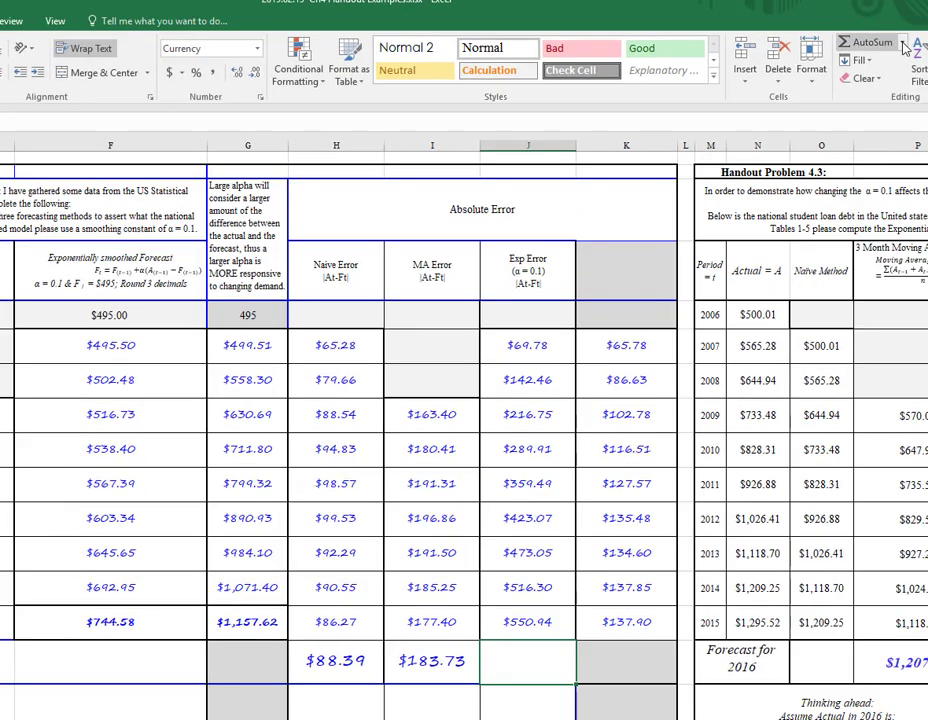
pyautogui.click(903, 48)
pyautogui.click(878, 81)
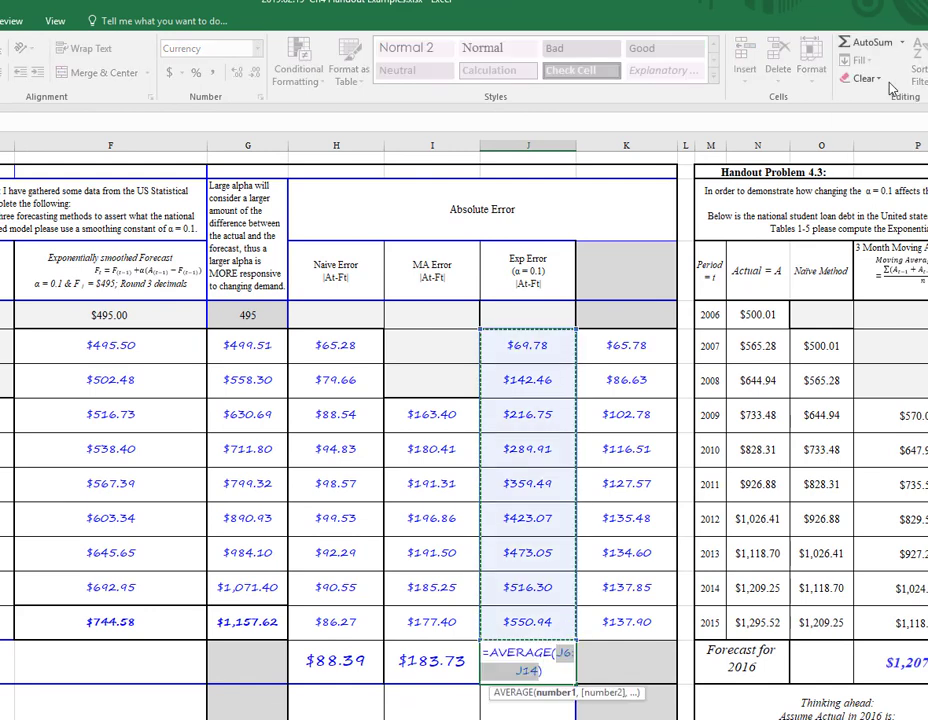
pyautogui.press('Return')
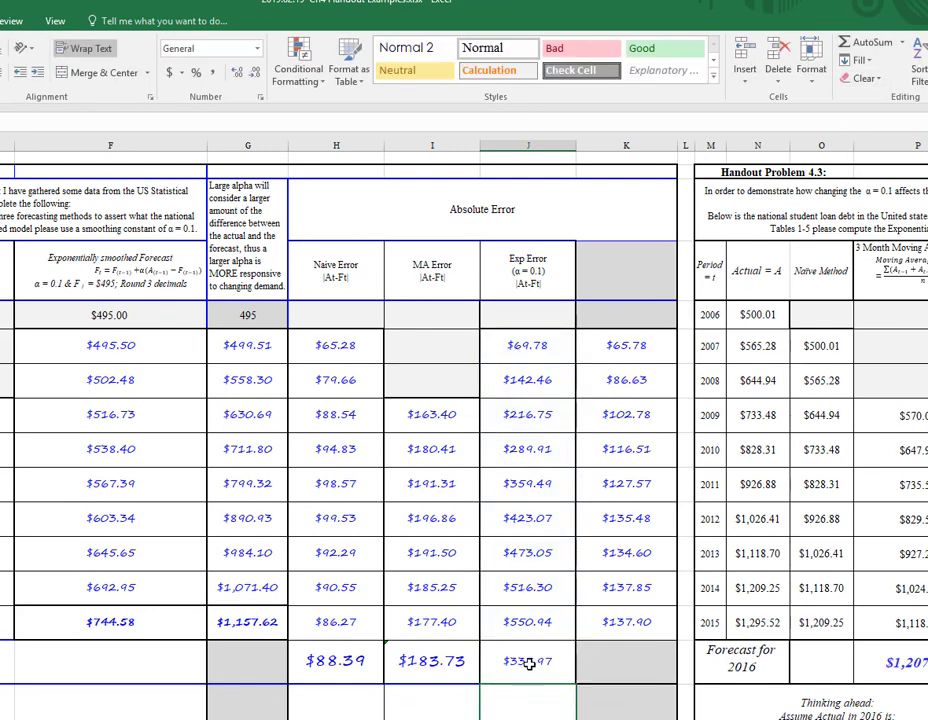
pyautogui.click(440, 661)
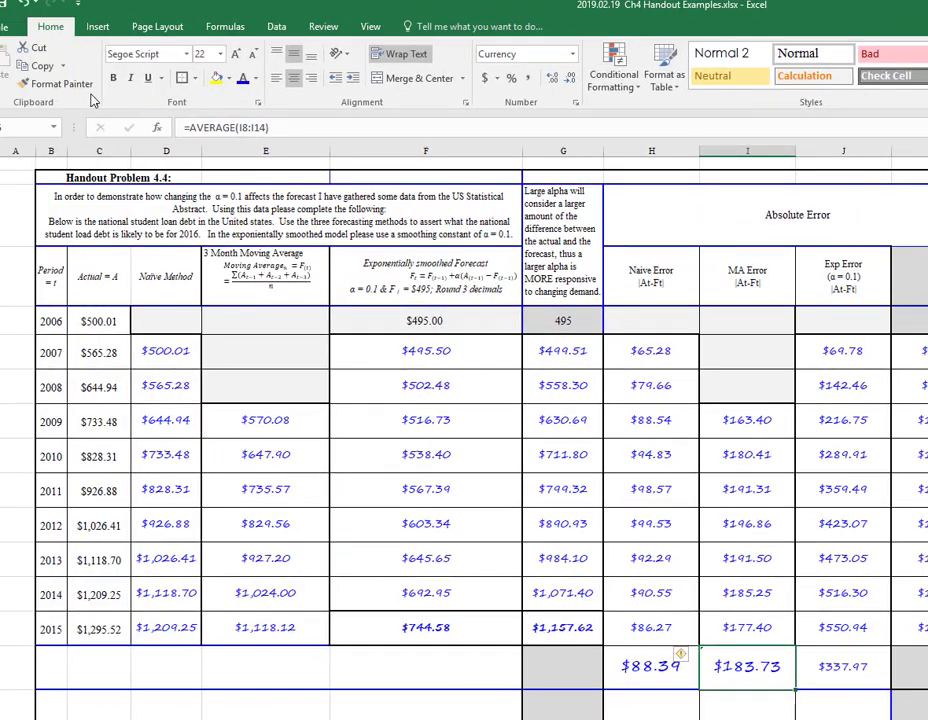
pyautogui.click(55, 83)
pyautogui.click(838, 667)
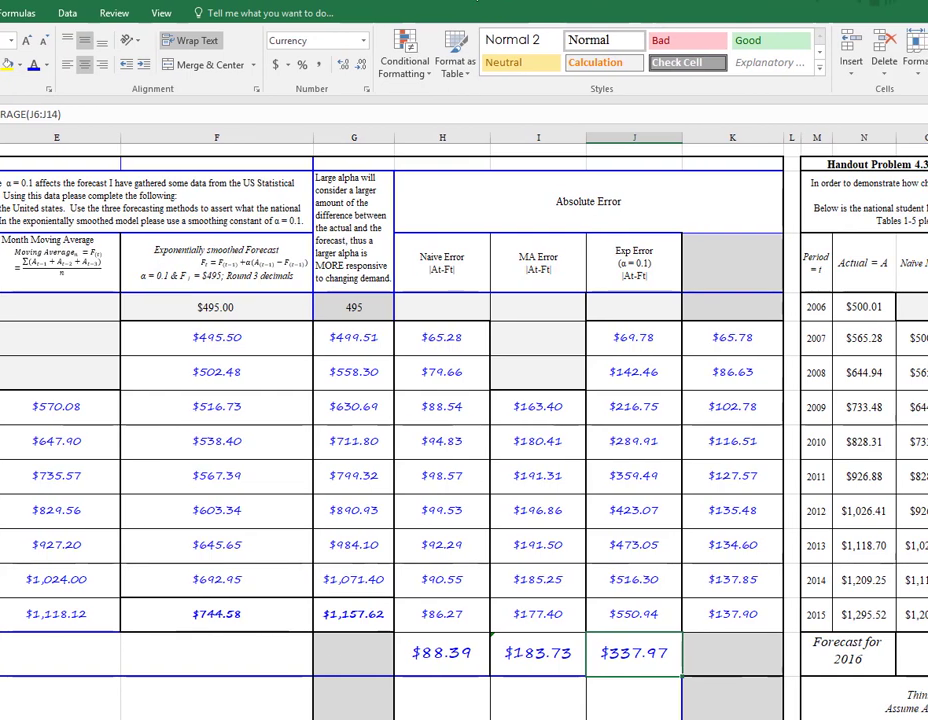
pyautogui.click(722, 662)
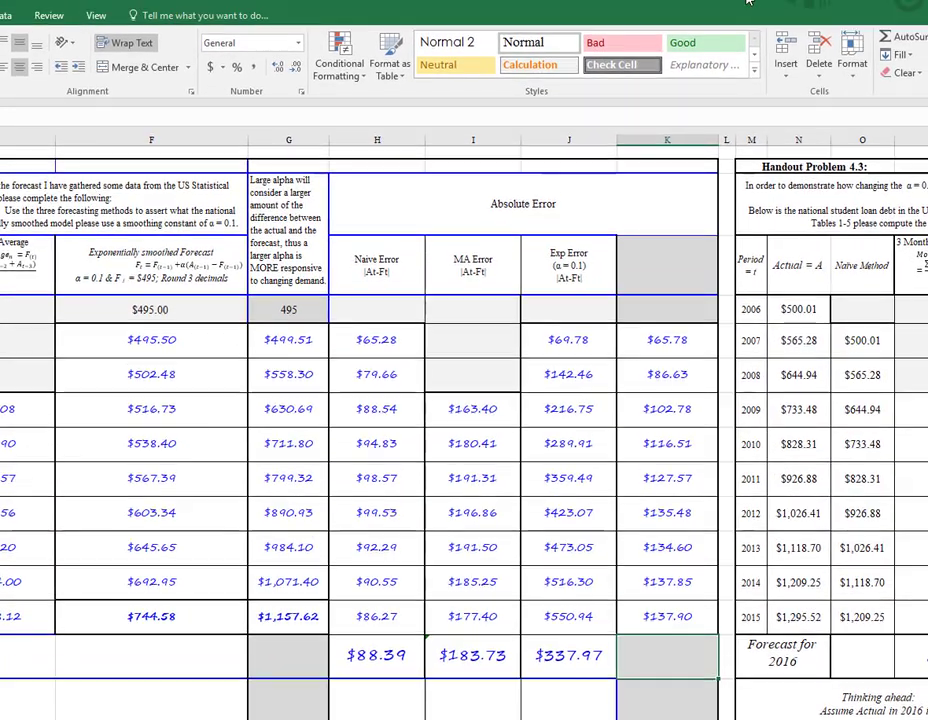
pyautogui.click(905, 28)
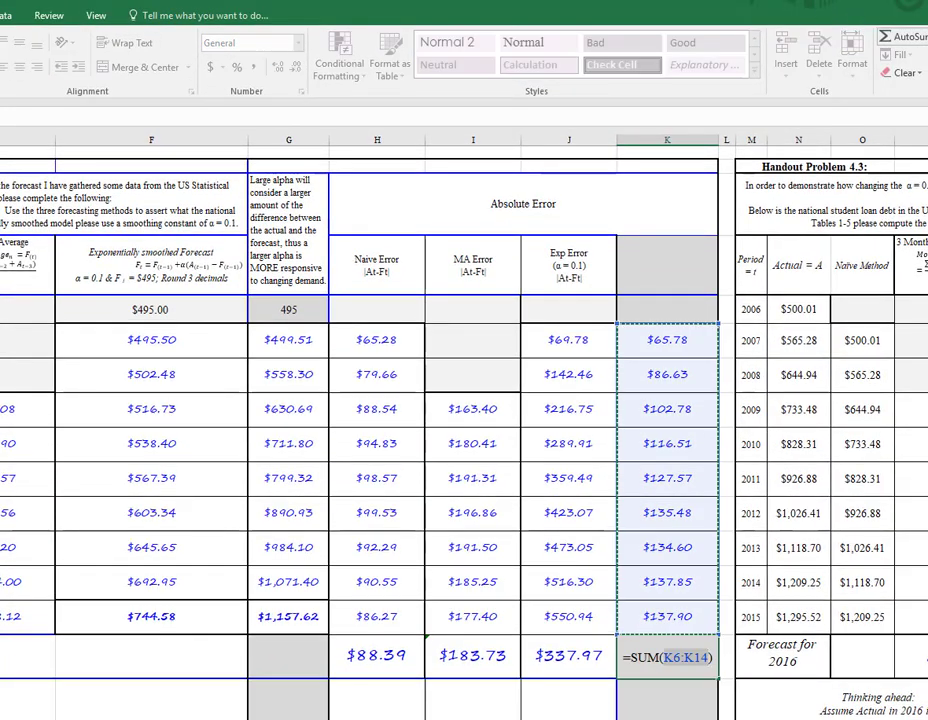
pyautogui.press('Return')
pyautogui.press('Return')
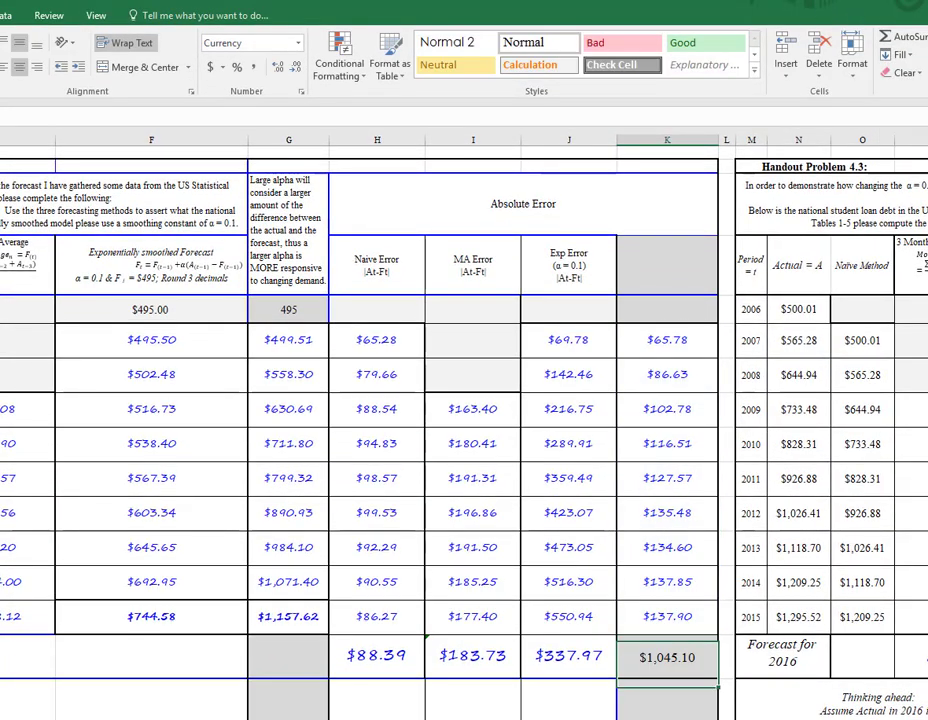
pyautogui.click(657, 657)
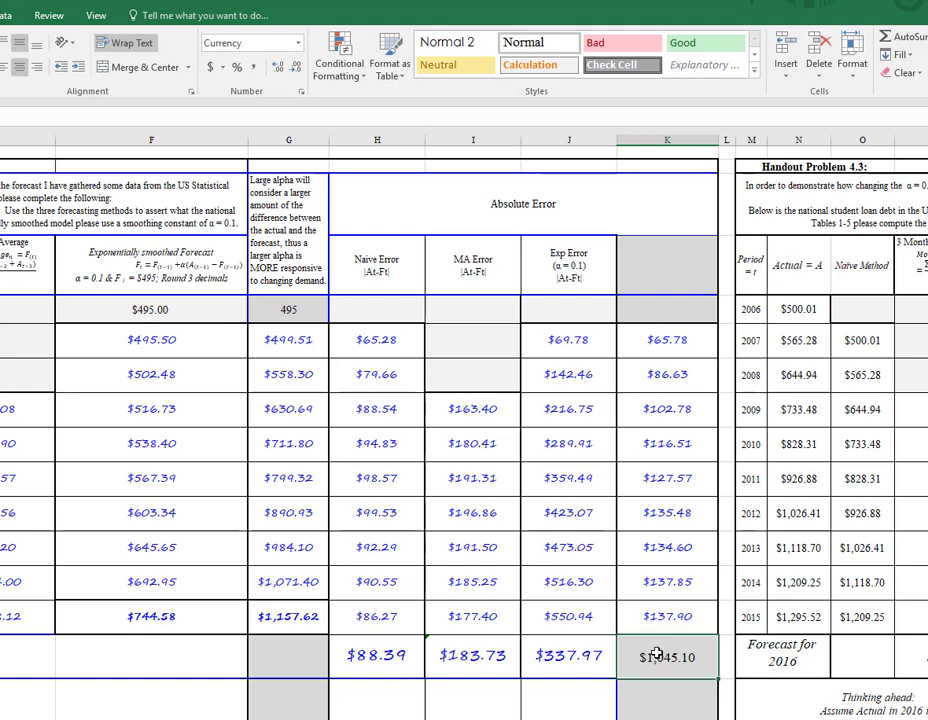
pyautogui.click(3, 124)
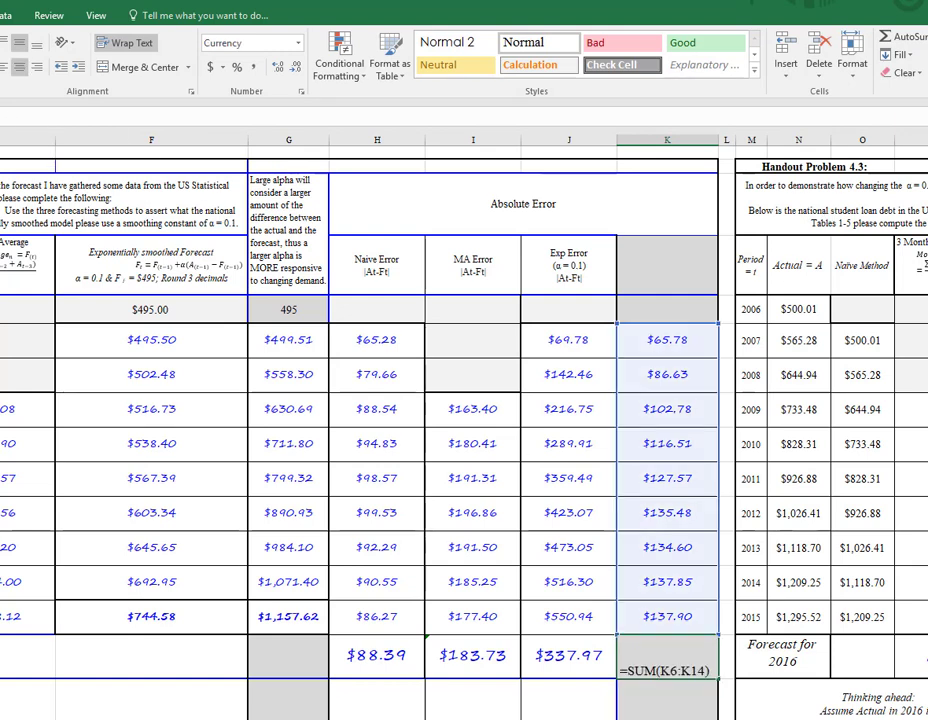
pyautogui.press('Escape')
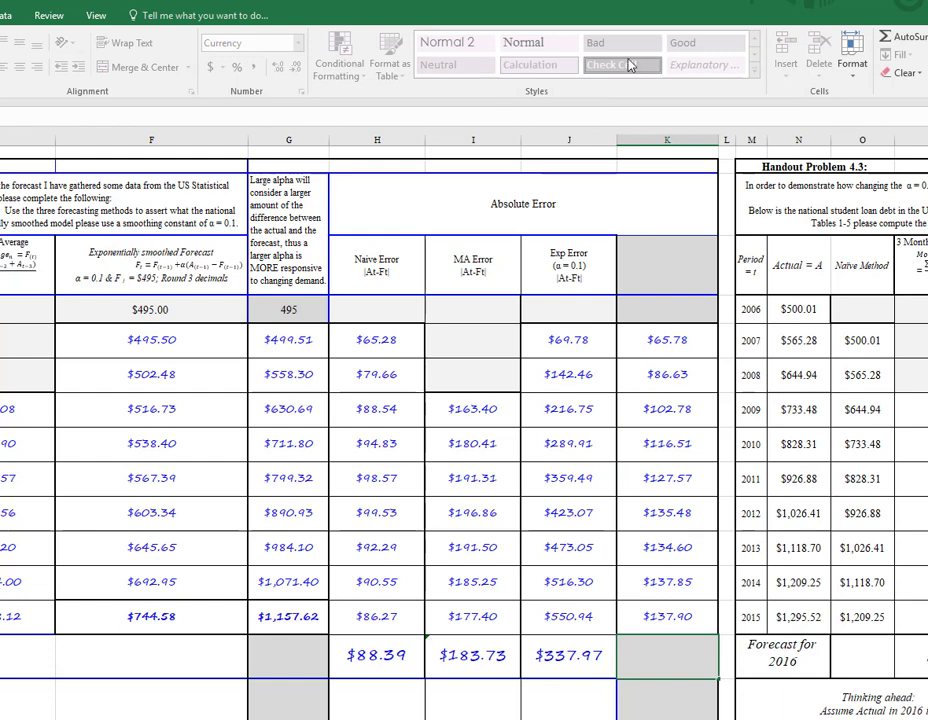
# Step: Average the second exponential error column in K15 with =AVERAGE(K6:K14), formatted like J15, and fill the cell yellow
pyautogui.click(789, 207)
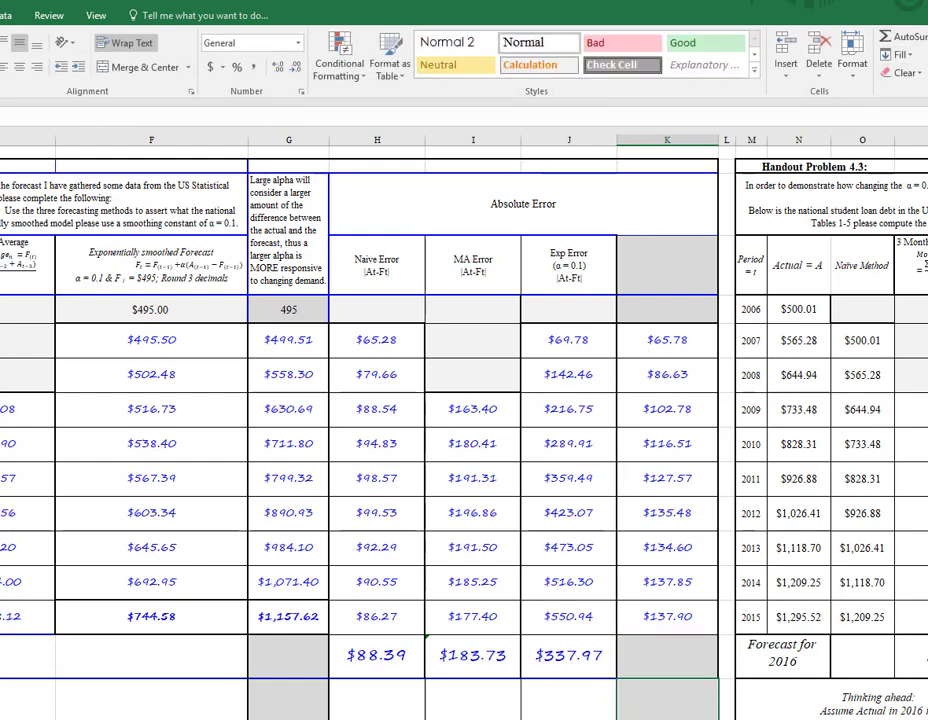
pyautogui.hotkey('ctrl', 'v')
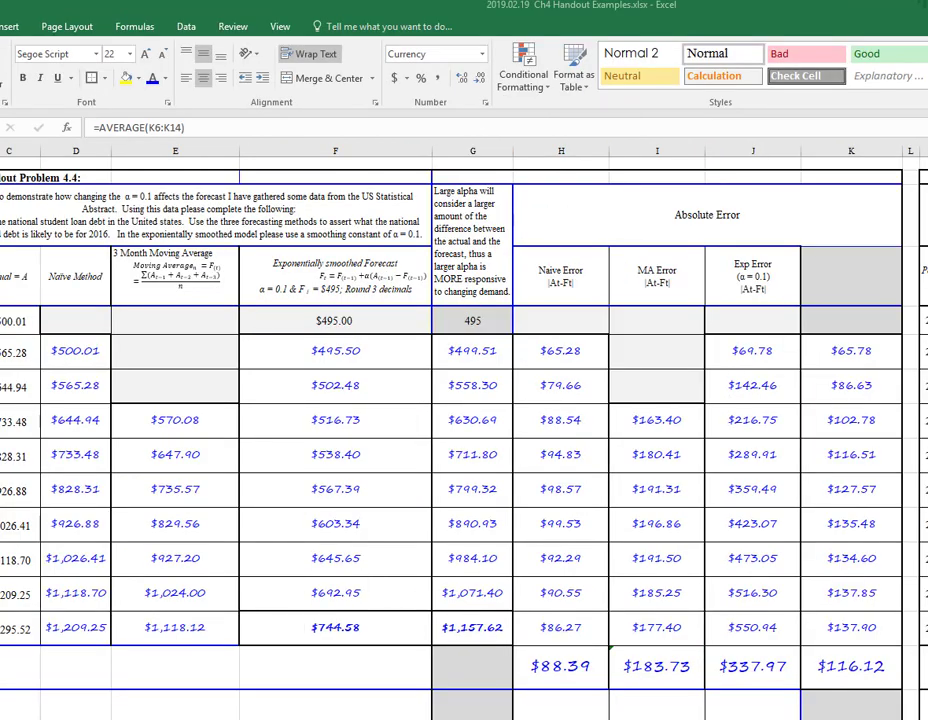
pyautogui.click(853, 667)
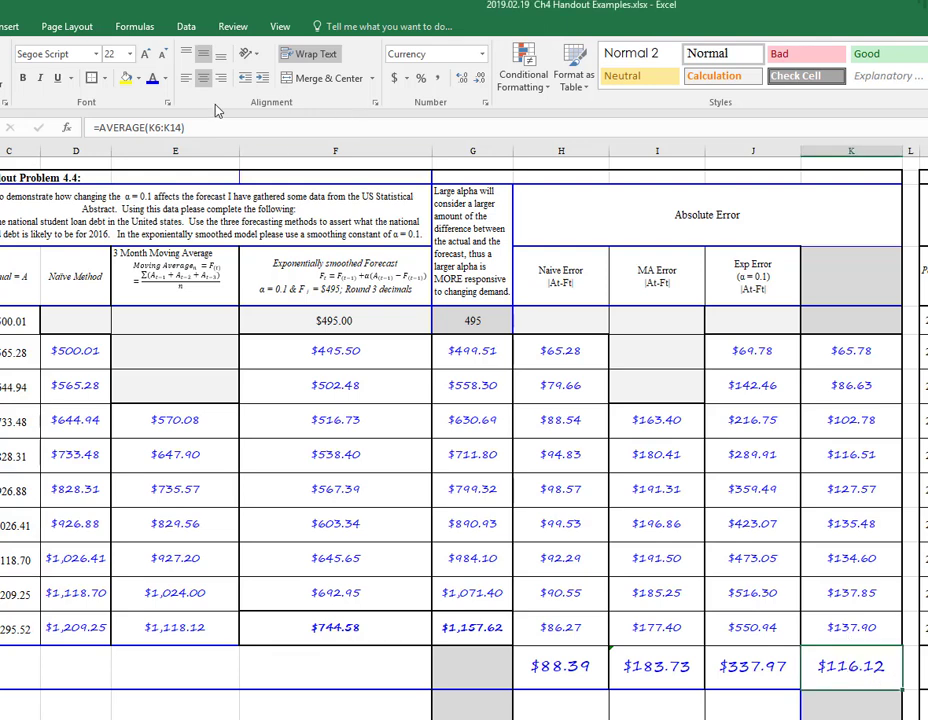
pyautogui.click(126, 78)
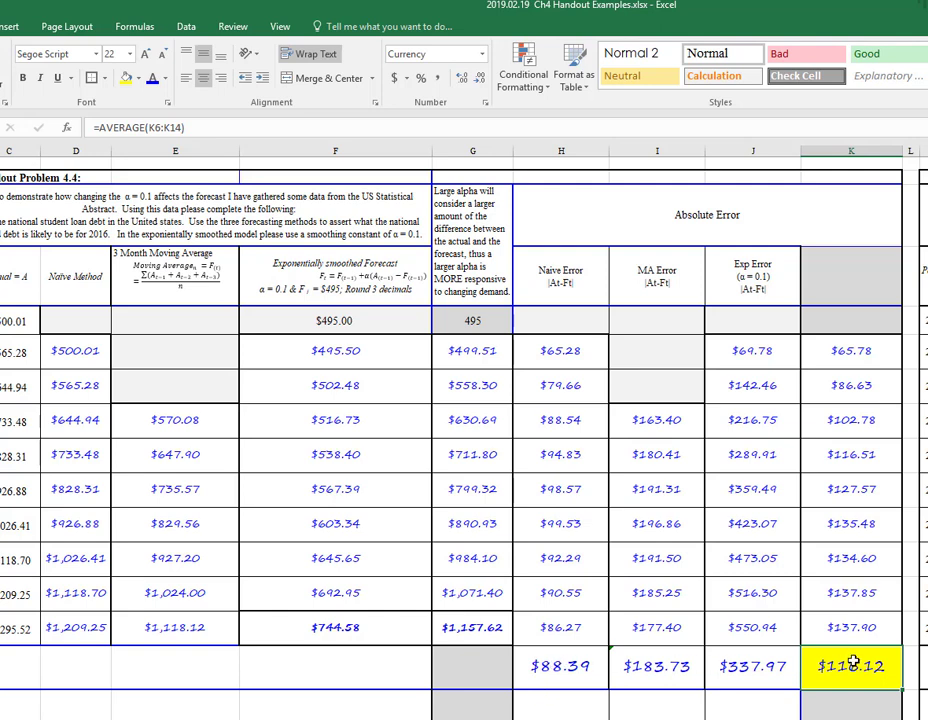
pyautogui.click(565, 668)
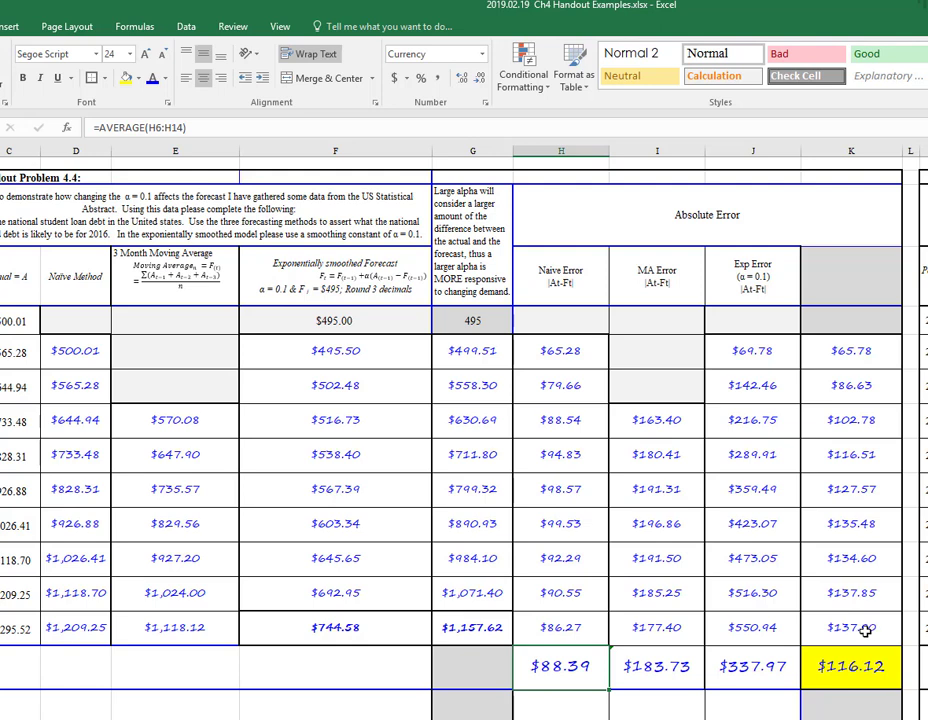
pyautogui.click(849, 585)
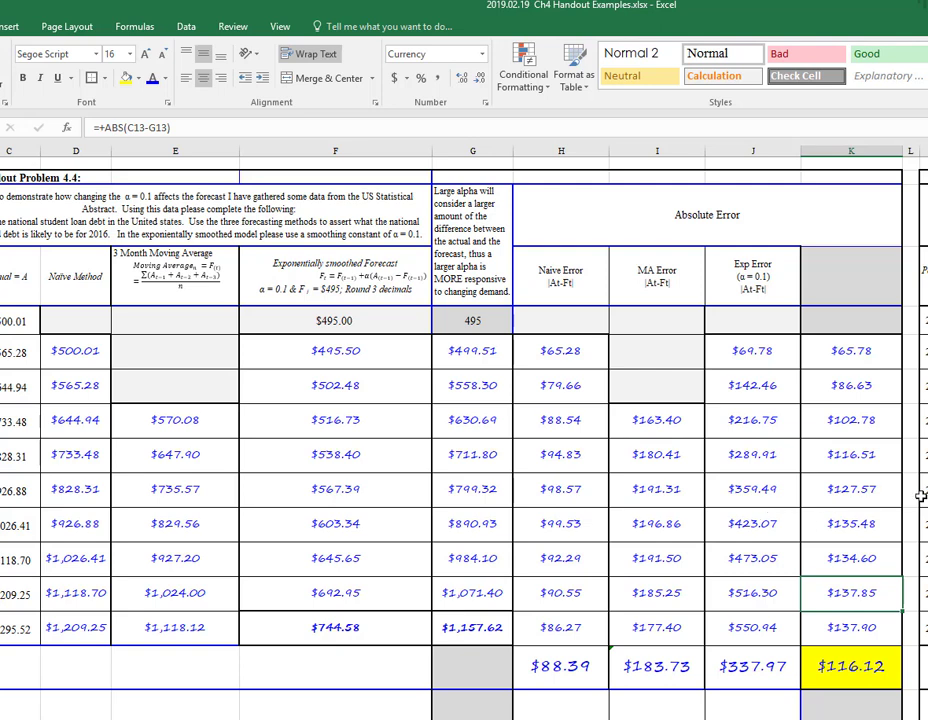
pyautogui.click(580, 600)
# Step: Compute the 2016 forecasts by copying the naive, moving average and exponential smoothing formulas from D14:F14 down into row 15
pyautogui.scroll(-2, 582, 590)
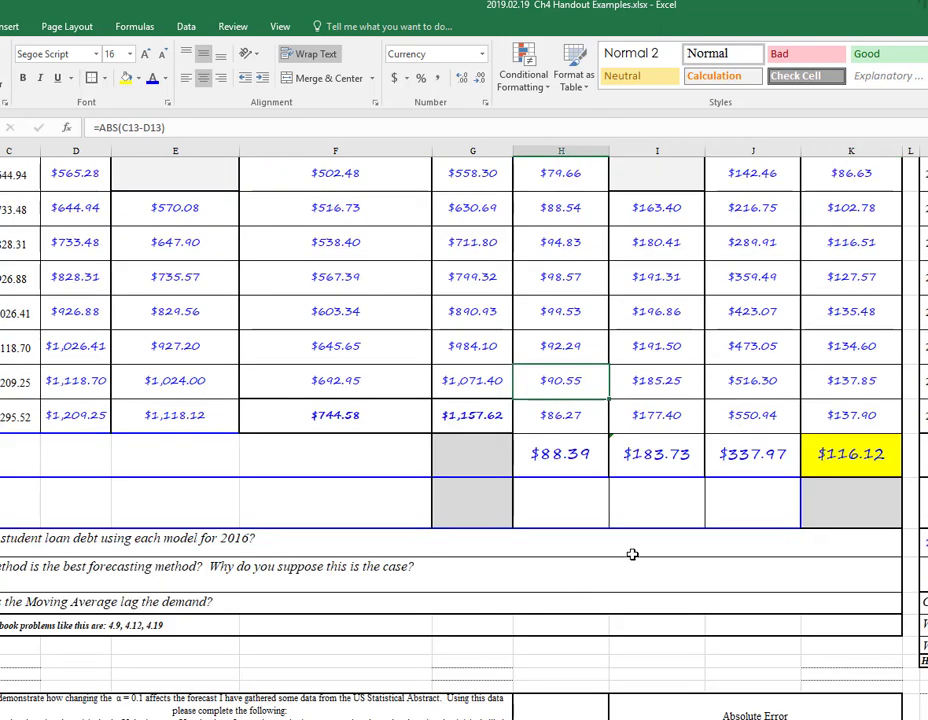
pyautogui.click(113, 548)
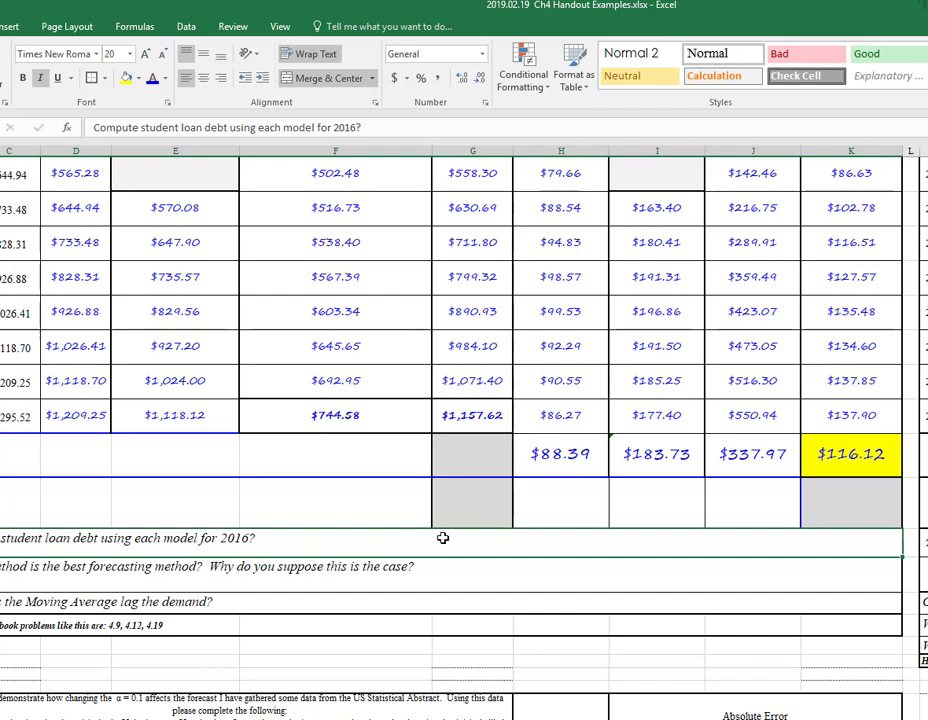
pyautogui.scroll(1, 505, 558)
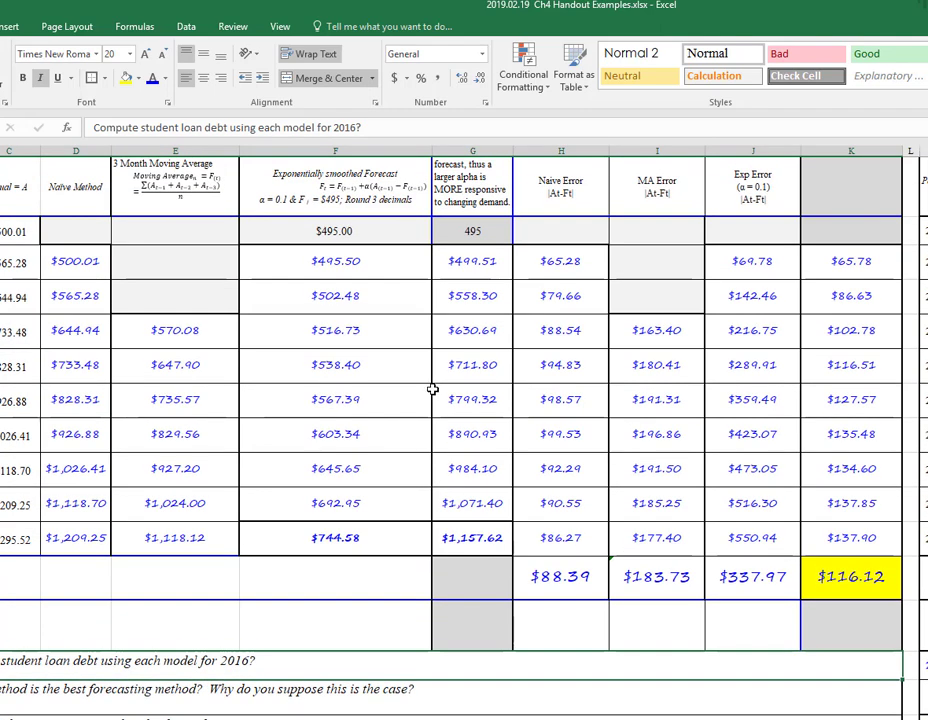
pyautogui.click(76, 540)
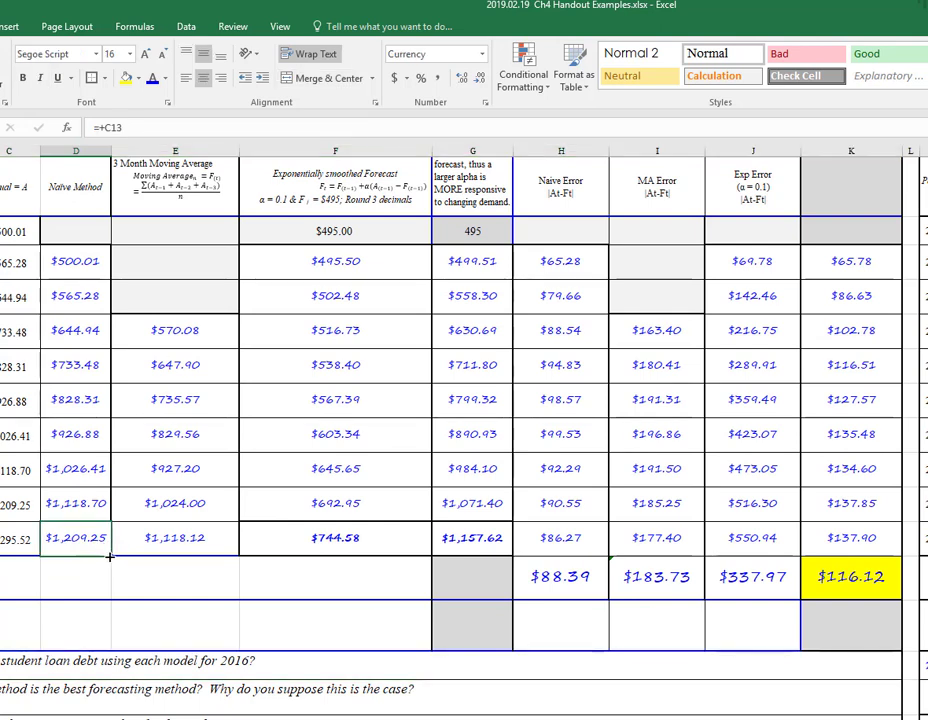
pyautogui.moveTo(111, 555); pyautogui.dragTo(106, 590)
pyautogui.click(232, 546)
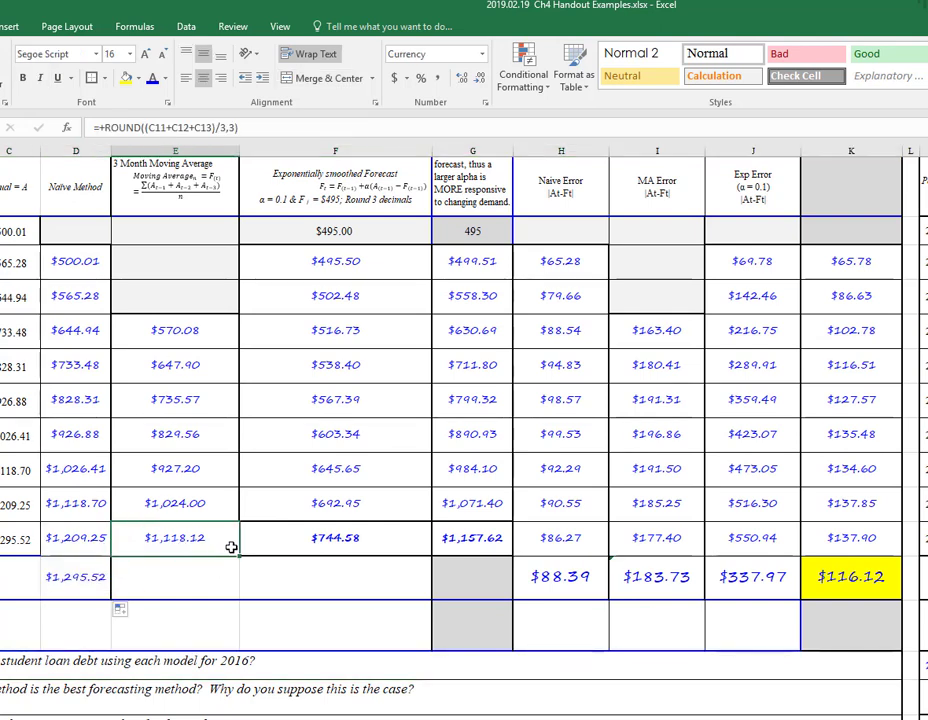
pyautogui.moveTo(222, 548); pyautogui.dragTo(320, 540)
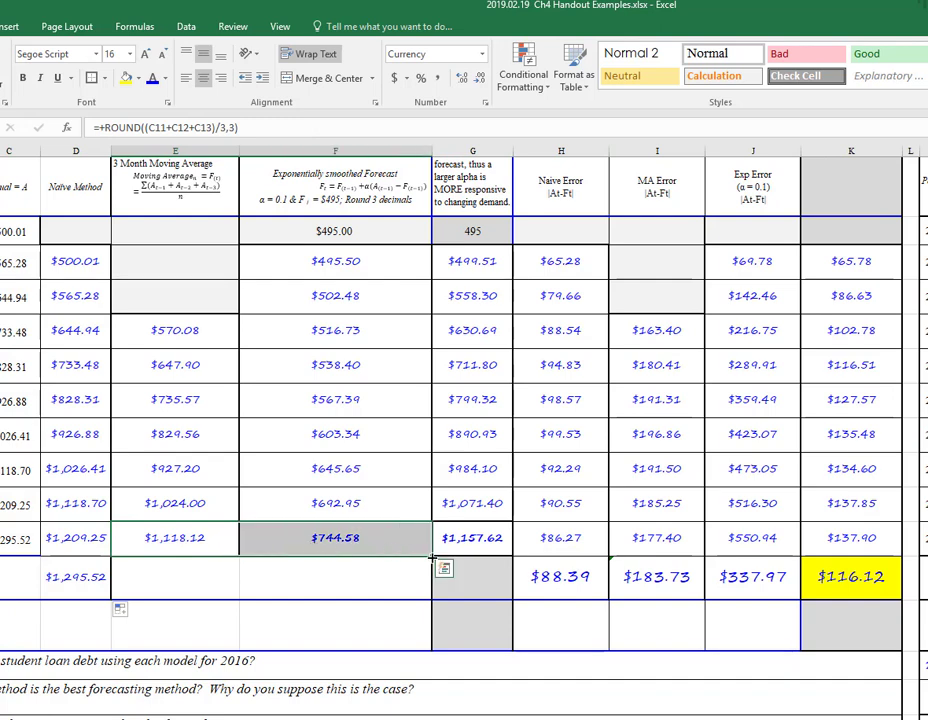
pyautogui.moveTo(432, 556); pyautogui.dragTo(432, 607)
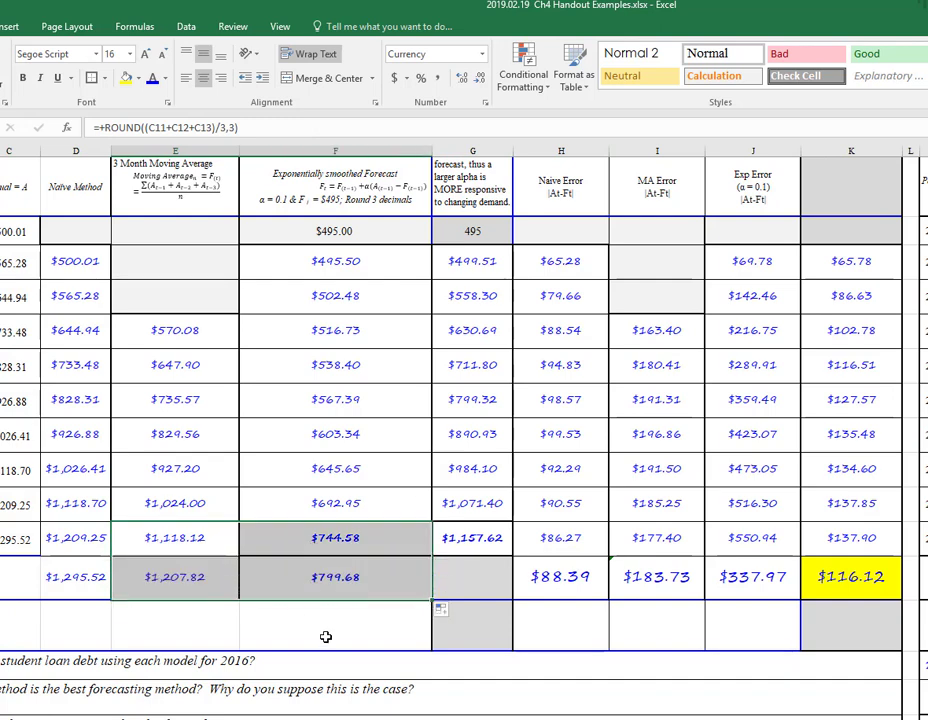
pyautogui.moveTo(68, 577); pyautogui.dragTo(315, 576)
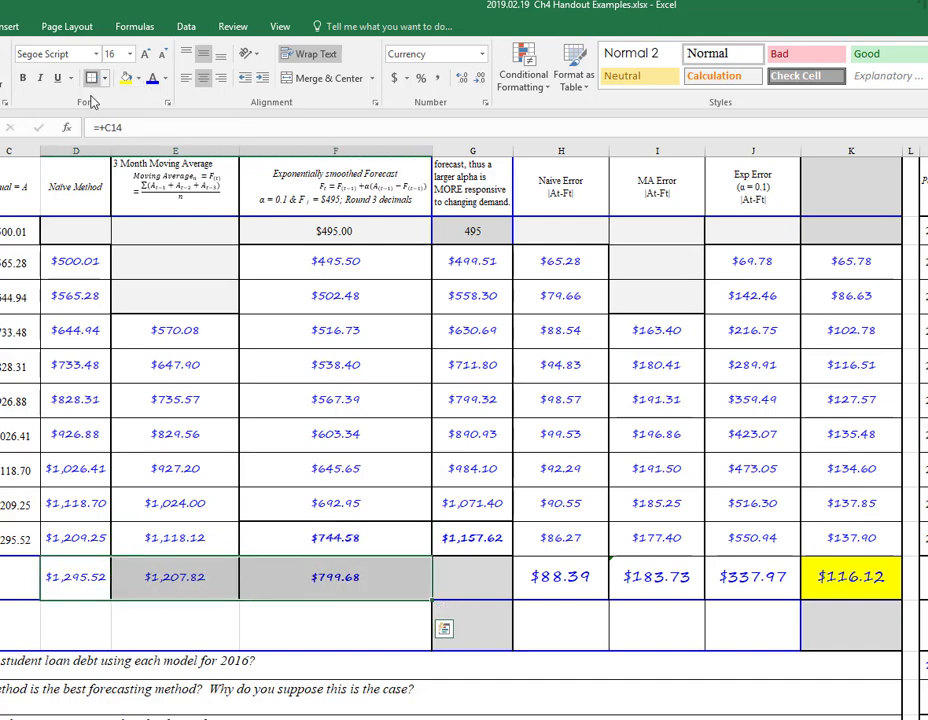
pyautogui.click(260, 664)
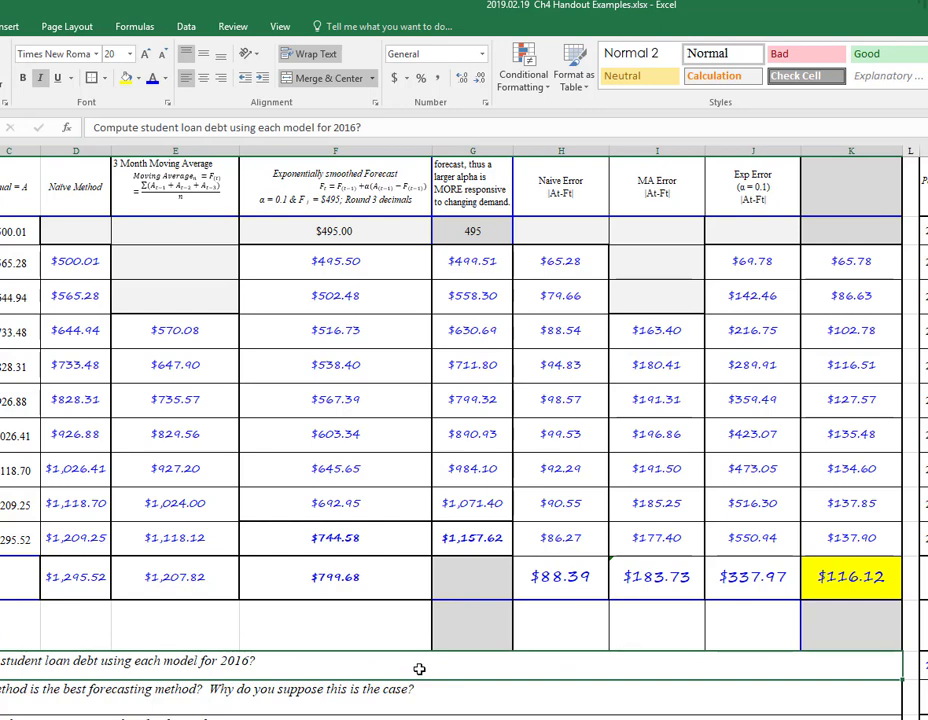
pyautogui.click(305, 698)
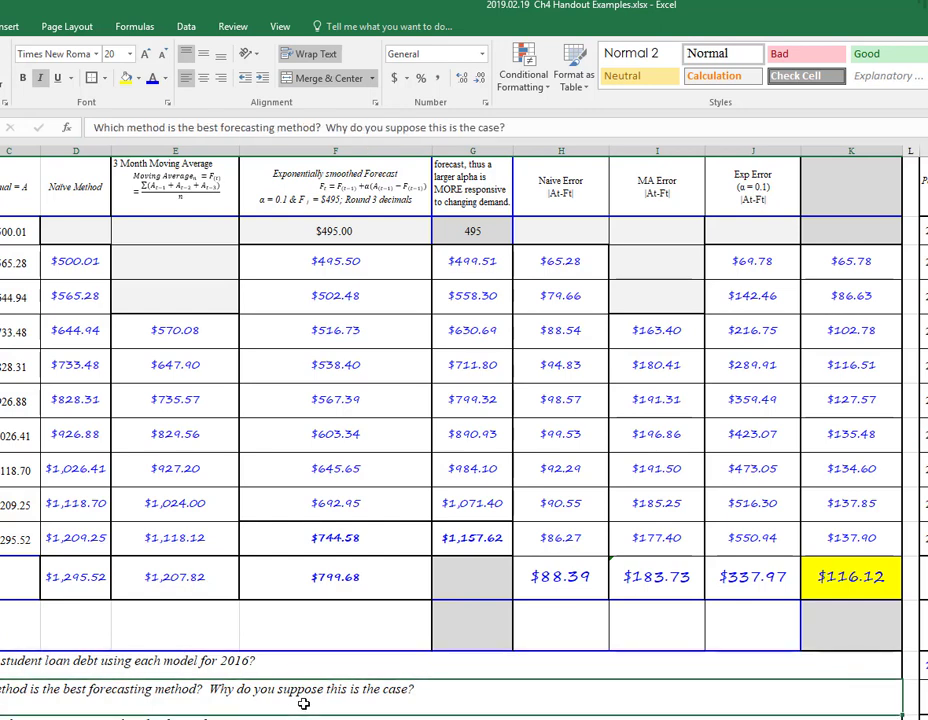